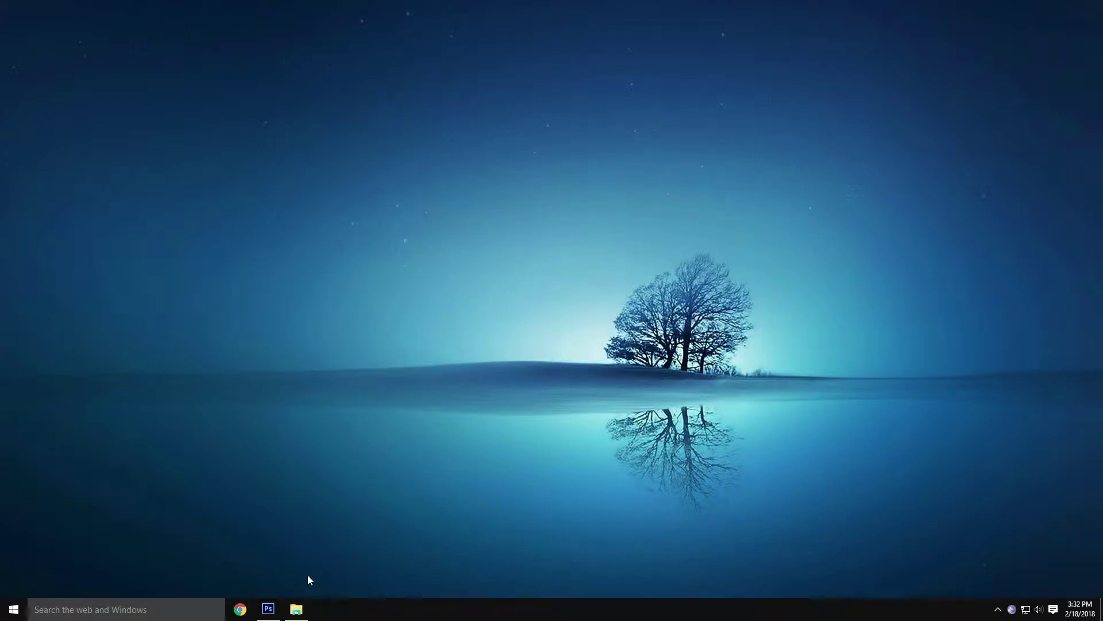
Compare the original city photo with the tiny-planet example, then drag _MG_0009 from File Explorer into Photoshop
{"action": "left_click", "coordinate": [268, 608]}
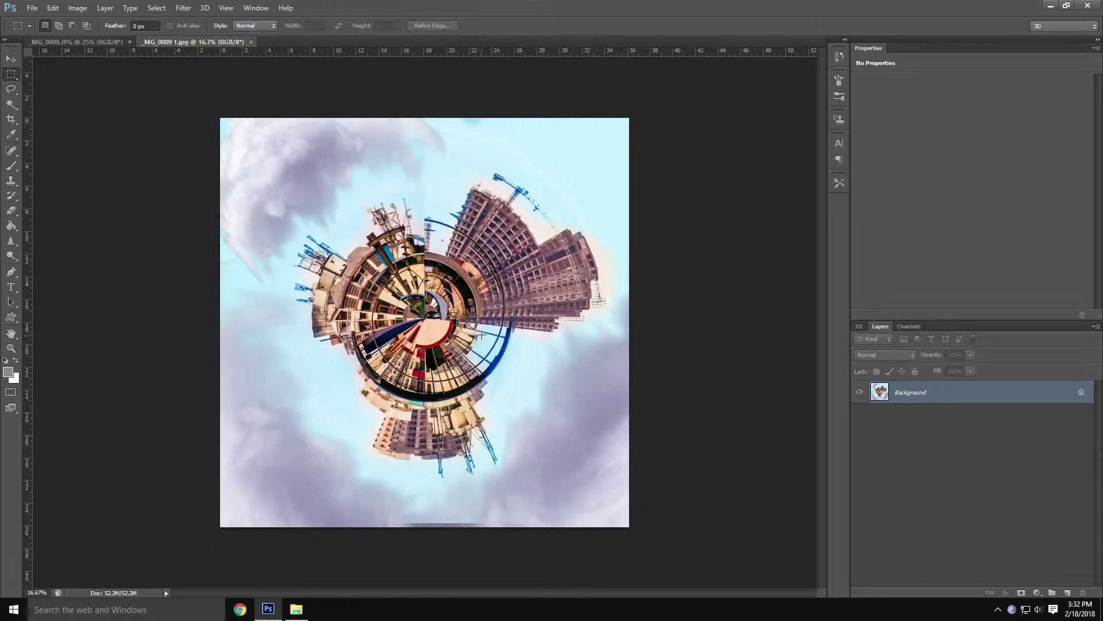
{"action": "left_click", "coordinate": [106, 43]}
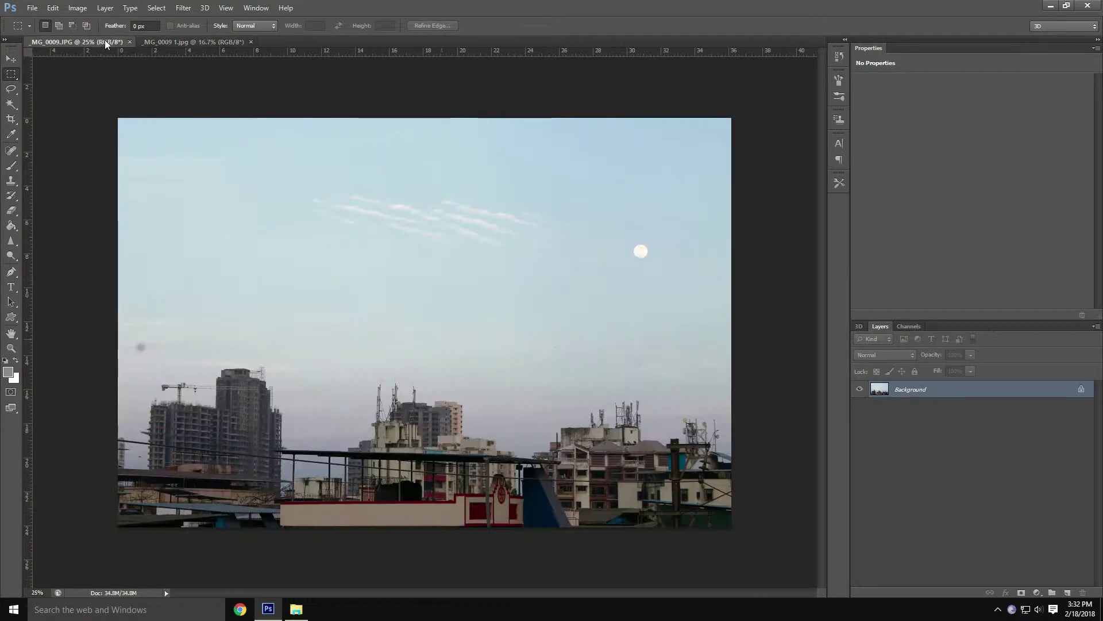
{"action": "left_click", "coordinate": [198, 41]}
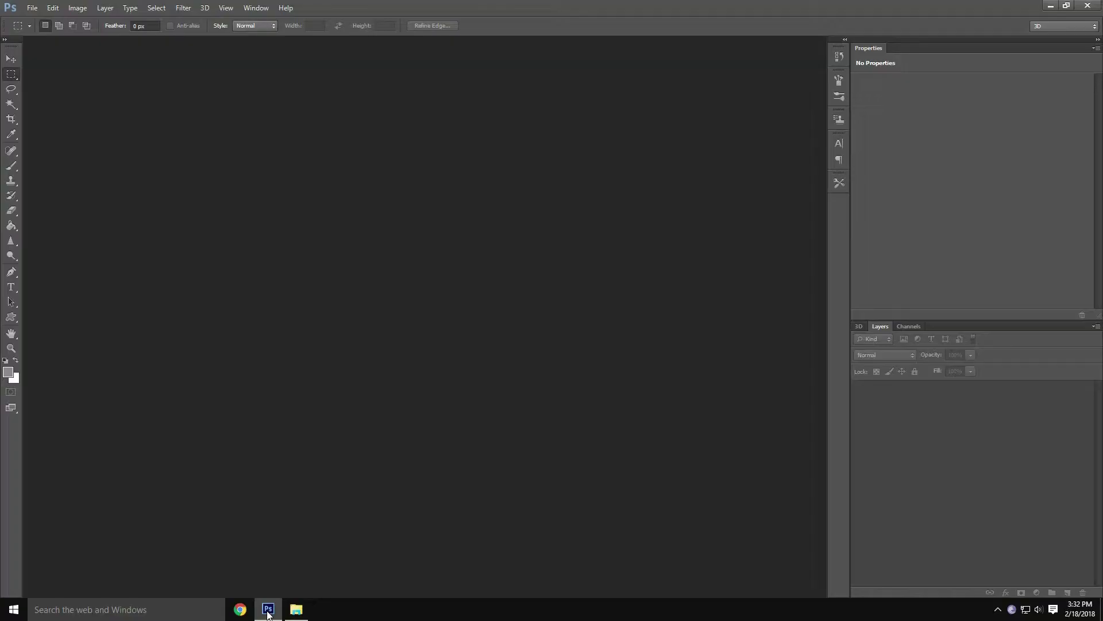
{"action": "left_click", "coordinate": [311, 610]}
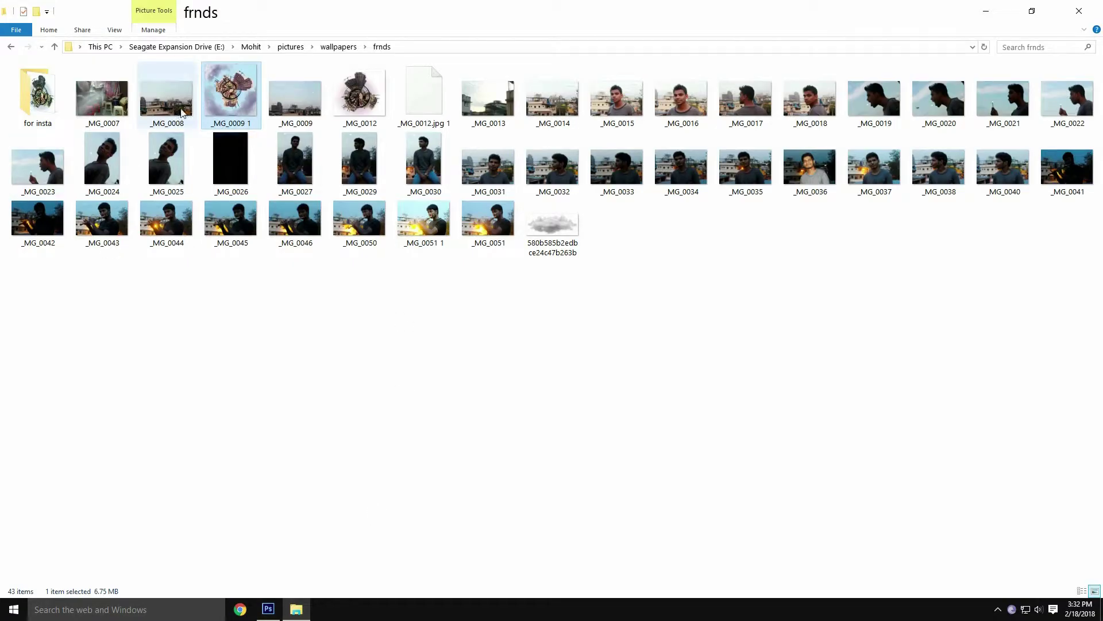
{"action": "mouse_move", "coordinate": [294, 99]}
{"action": "left_mouse_down"}
{"action": "mouse_move", "coordinate": [269, 612]}
{"action": "mouse_move", "coordinate": [601, 240]}
{"action": "left_mouse_up"}
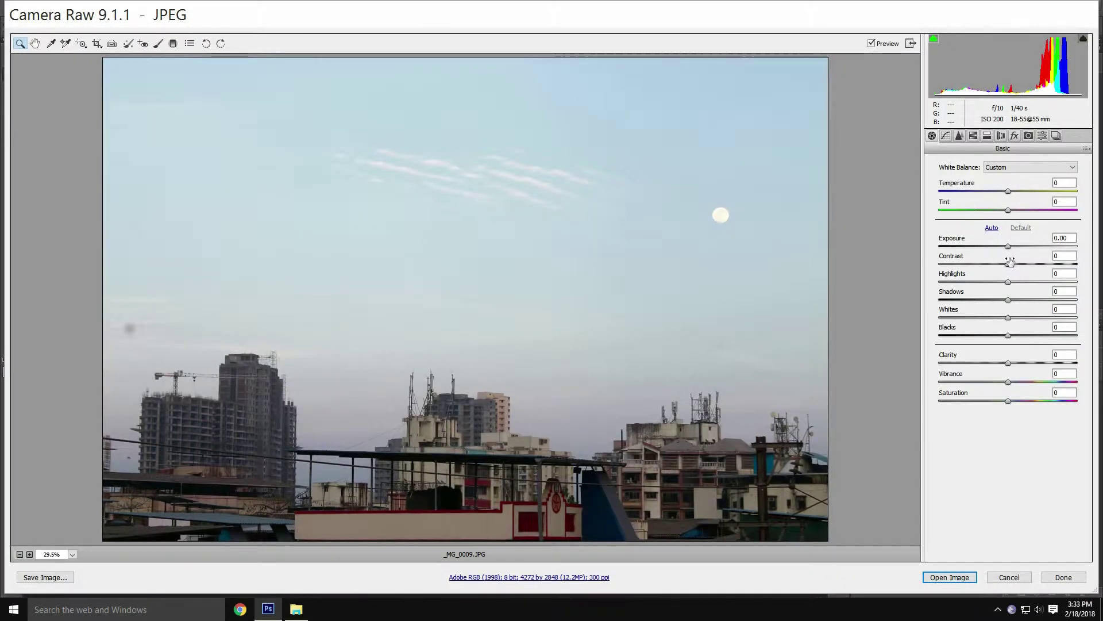
Set Camera Raw Exposure +0.85, Contrast +36, Highlights -64, Shadows +63, Vibrance +60, Saturation -15
{"action": "mouse_move", "coordinate": [1009, 191]}
{"action": "left_mouse_down"}
{"action": "mouse_move", "coordinate": [996, 211]}
{"action": "mouse_move", "coordinate": [1027, 266]}
{"action": "mouse_move", "coordinate": [1016, 246]}
{"action": "mouse_move", "coordinate": [964, 282]}
{"action": "mouse_move", "coordinate": [1051, 300]}
{"action": "mouse_move", "coordinate": [966, 317]}
{"action": "mouse_move", "coordinate": [1037, 334]}
{"action": "mouse_move", "coordinate": [1027, 361]}
{"action": "mouse_move", "coordinate": [1060, 362]}
{"action": "mouse_move", "coordinate": [997, 401]}
{"action": "left_mouse_up"}
{"action": "left_click", "coordinate": [1011, 263]}
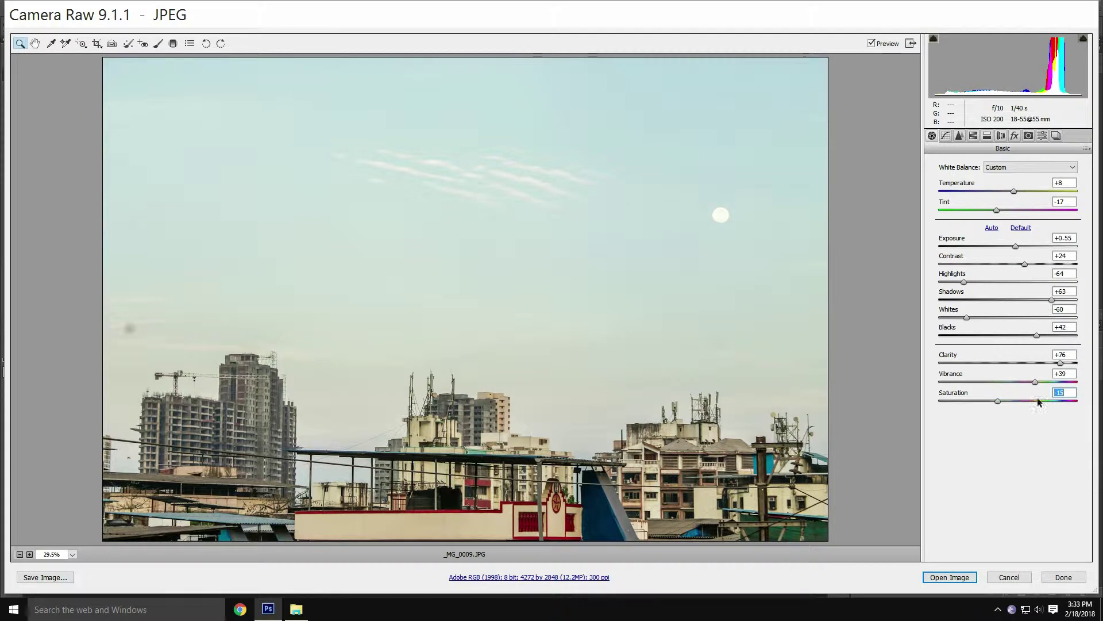
{"action": "left_click_drag", "start_coordinate": [1015, 246], "coordinate": [1039, 263]}
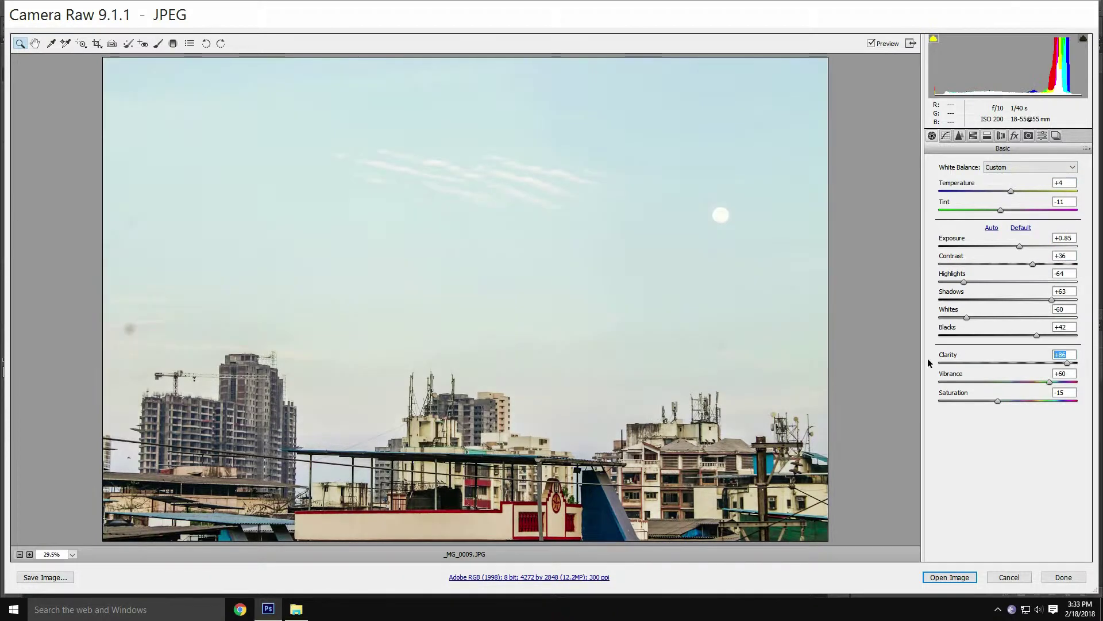
Open the adjusted photo in Photoshop and spot-heal the dark dust spot in the left sky
{"action": "left_click", "coordinate": [958, 579]}
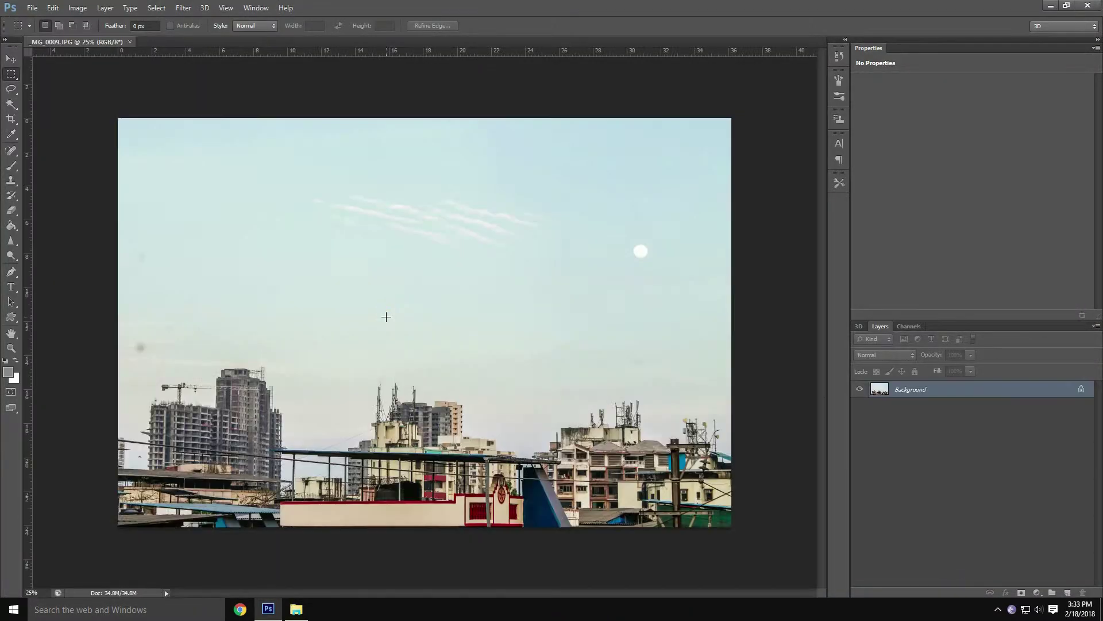
{"action": "key", "text": "j"}
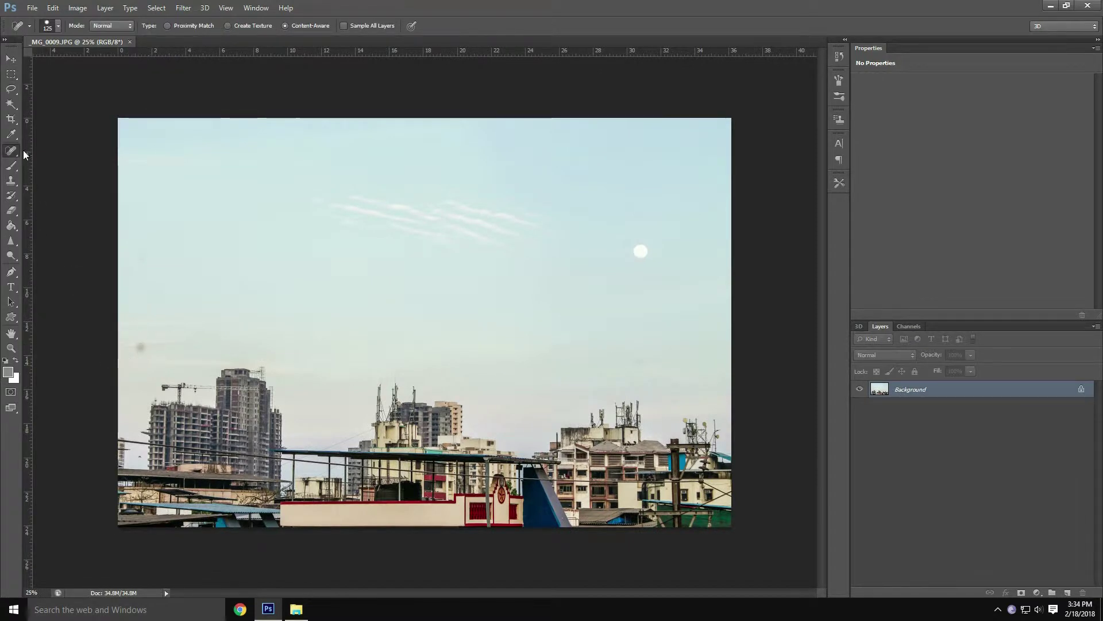
{"action": "left_click", "coordinate": [139, 352]}
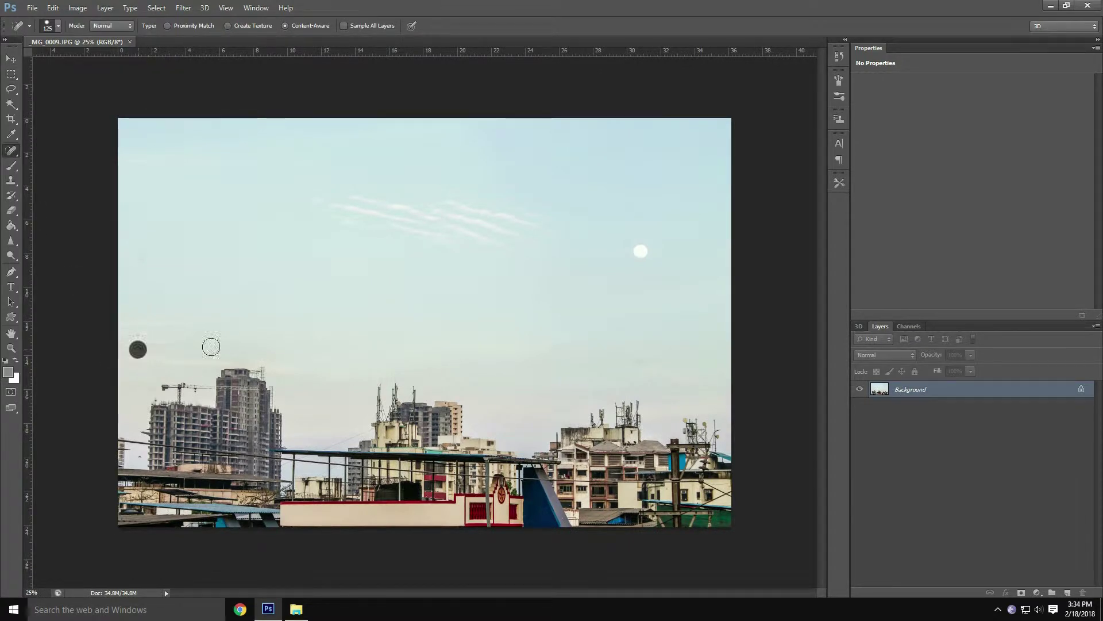
{"action": "left_click", "coordinate": [141, 339]}
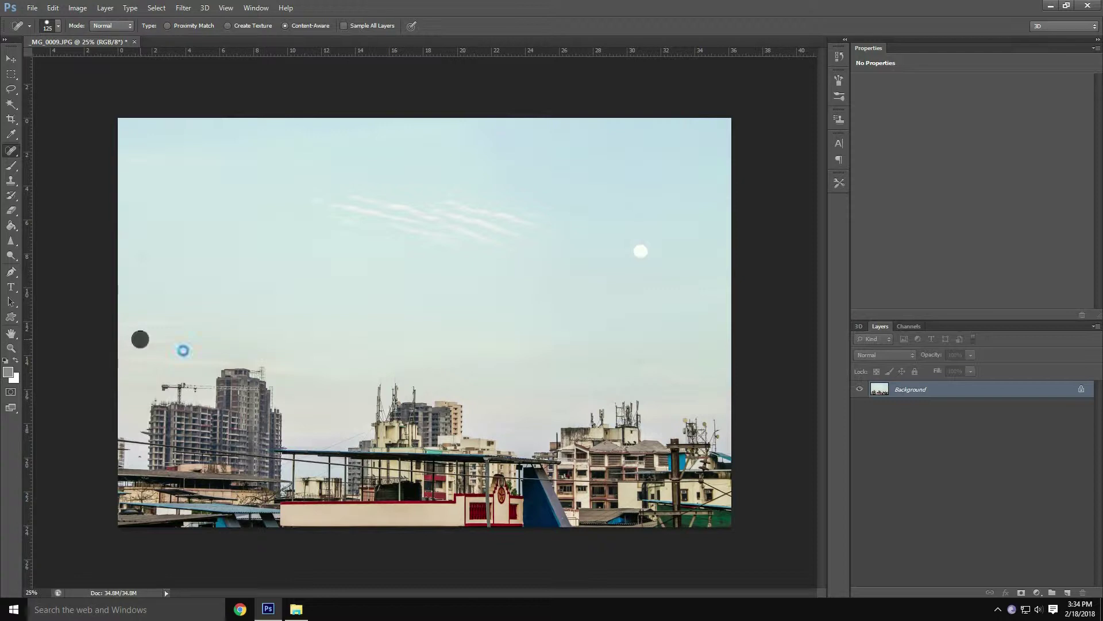
Crop the top edge down to just above the buildings, leaving a panoramic skyline strip
{"action": "left_click", "coordinate": [11, 119]}
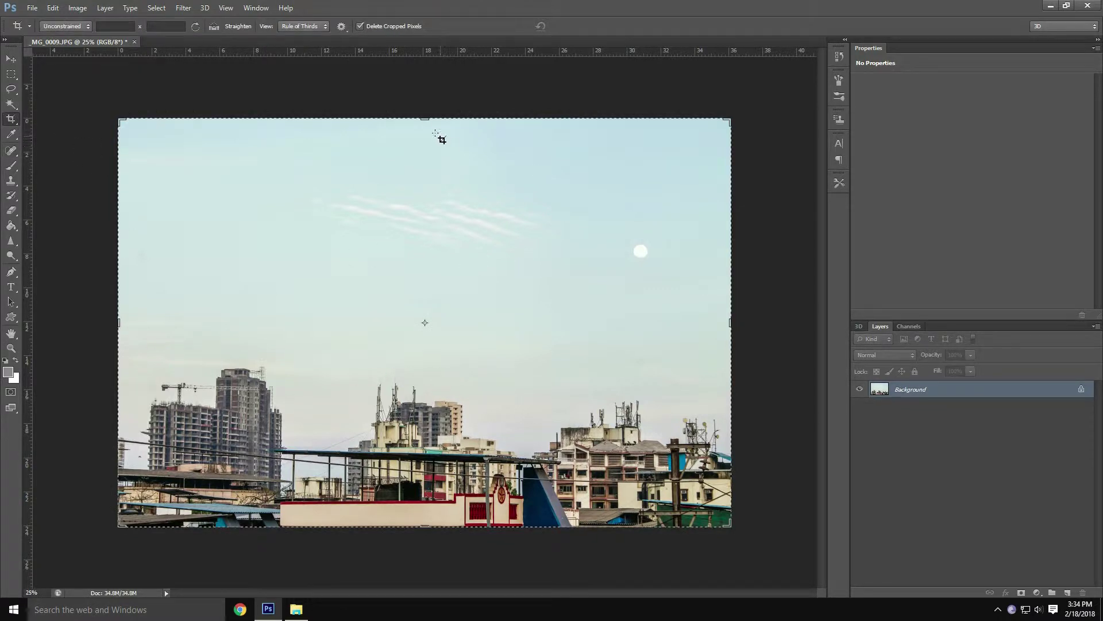
{"action": "left_click_drag", "start_coordinate": [426, 119], "coordinate": [420, 225]}
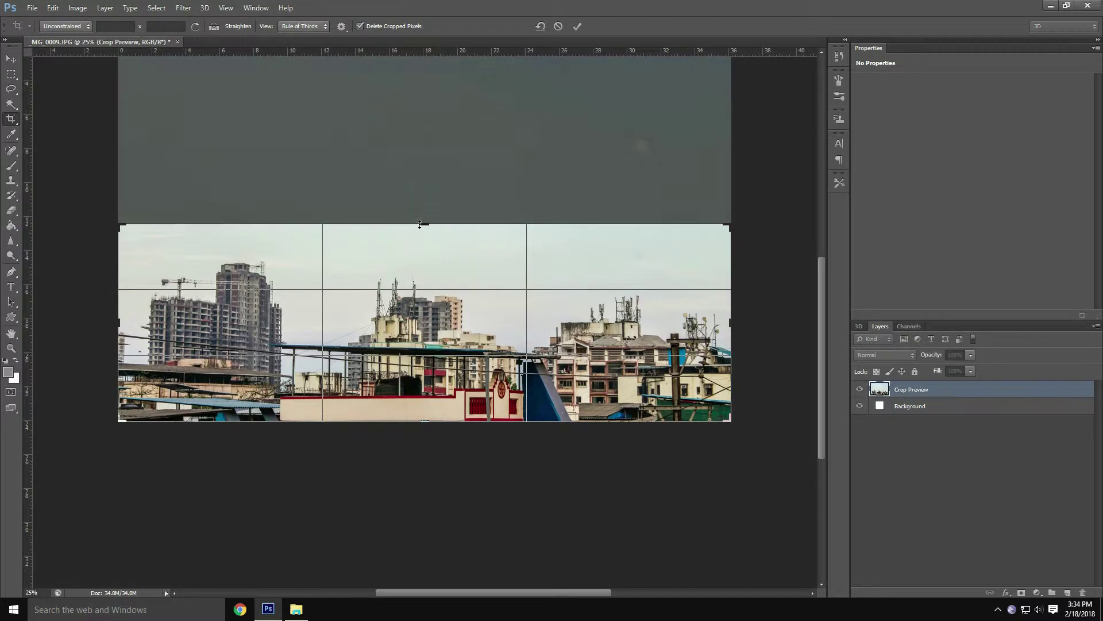
{"action": "key", "text": "Return"}
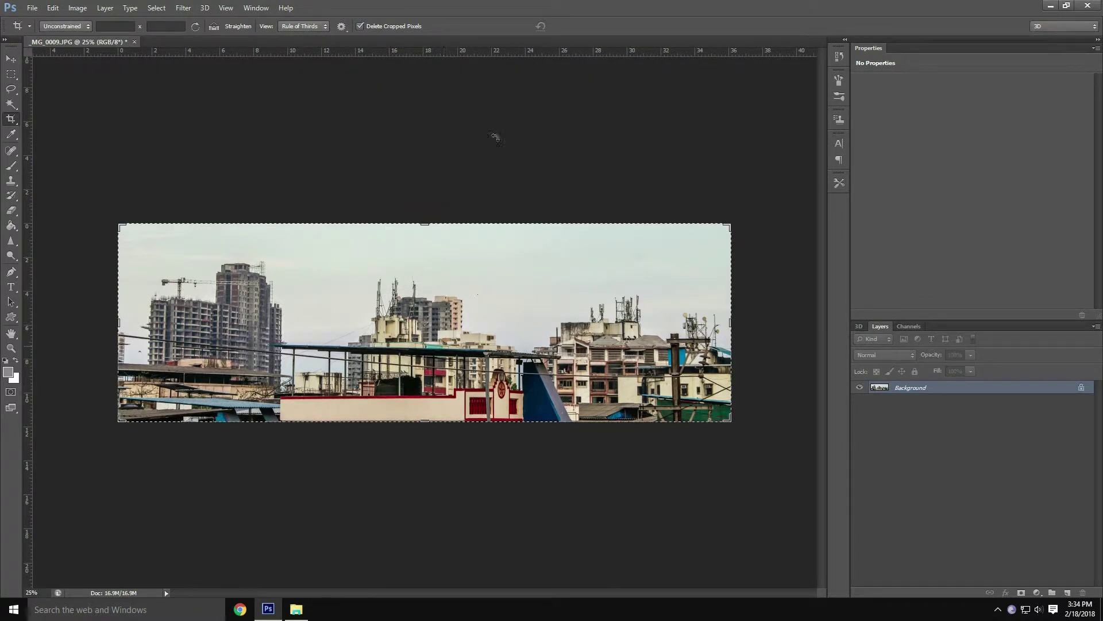
Rotate the image 180° and apply Polar Coordinates with Rectangular to Polar
{"action": "left_click", "coordinate": [77, 8]}
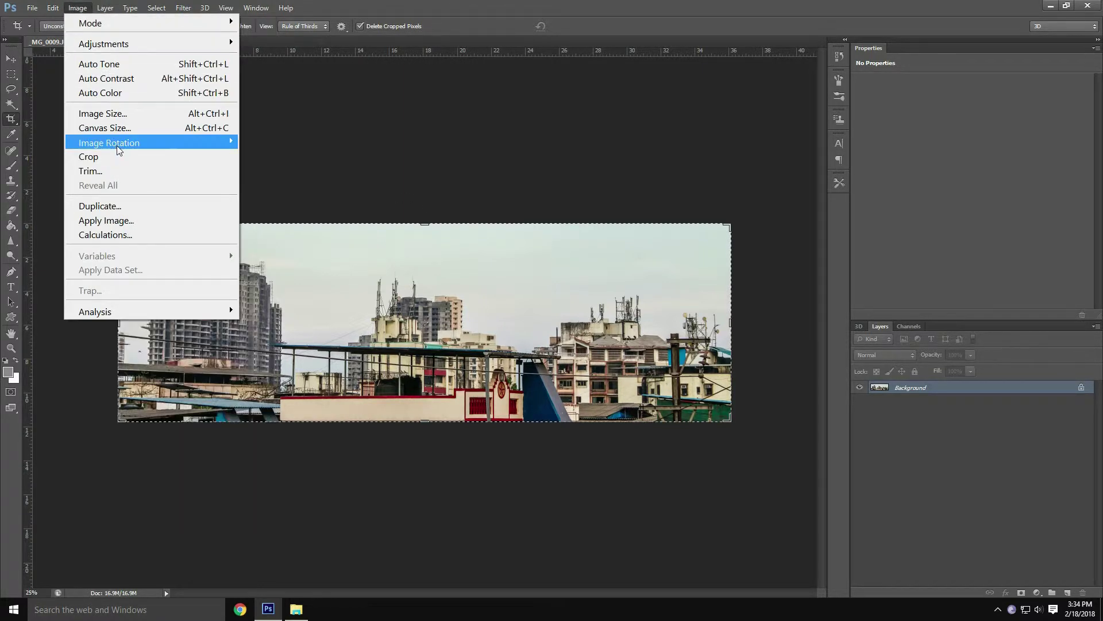
{"action": "mouse_move", "coordinate": [108, 142]}
{"action": "left_click", "coordinate": [276, 149]}
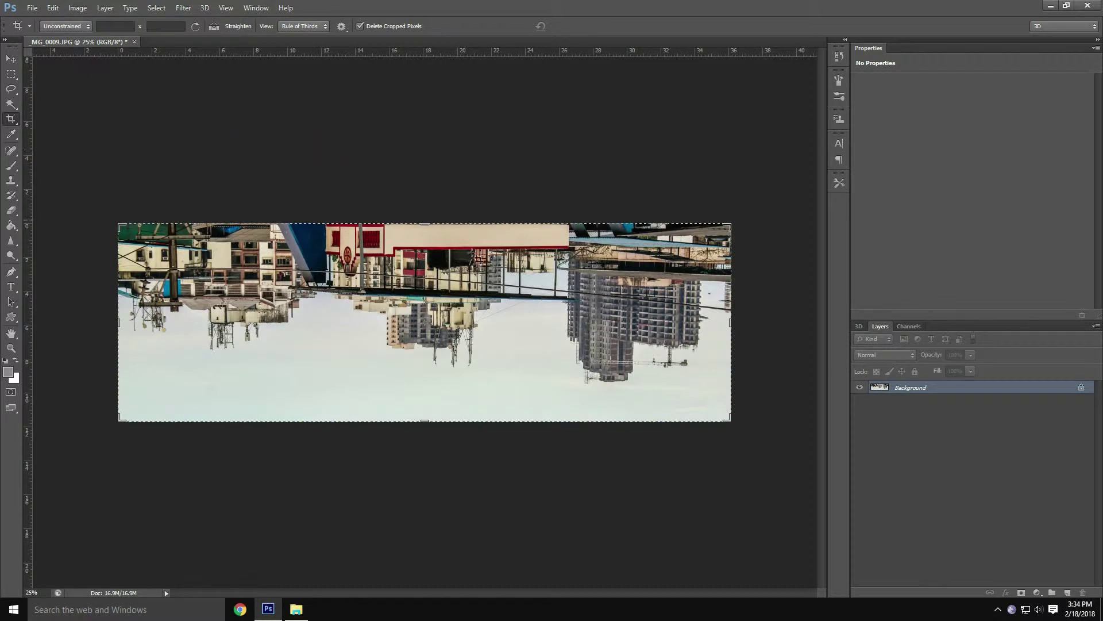
{"action": "left_click", "coordinate": [184, 8]}
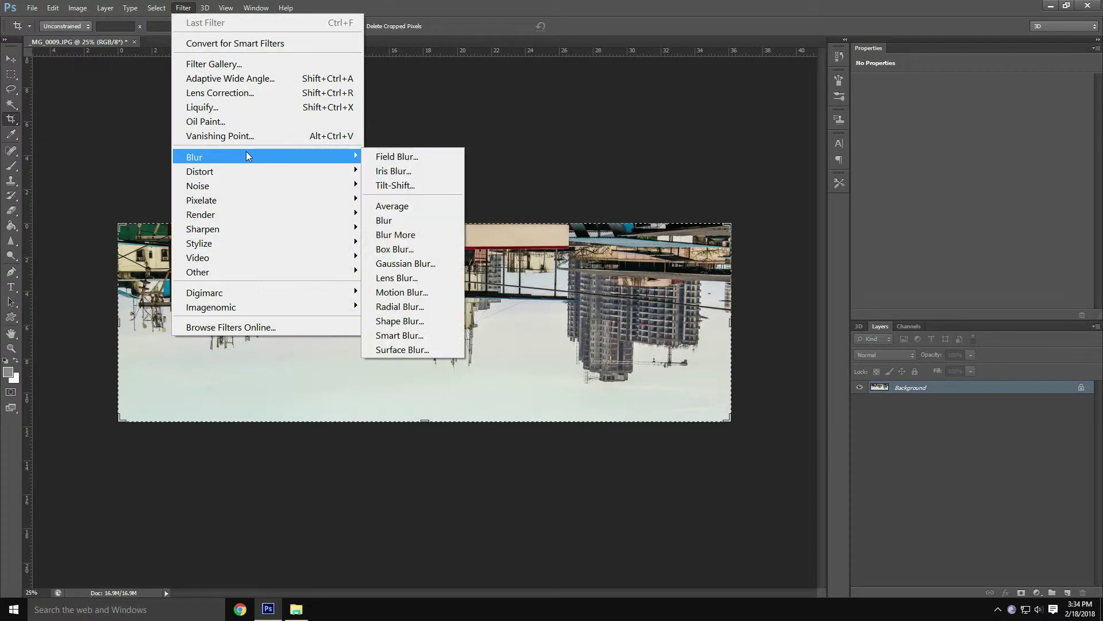
{"action": "mouse_move", "coordinate": [199, 171]}
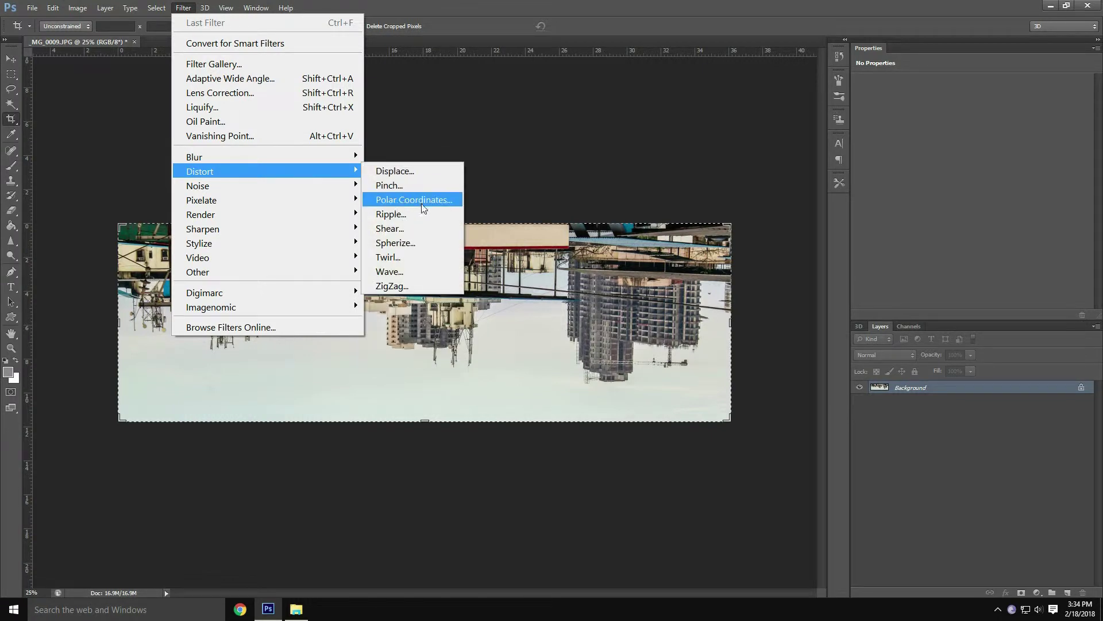
{"action": "left_click", "coordinate": [422, 201]}
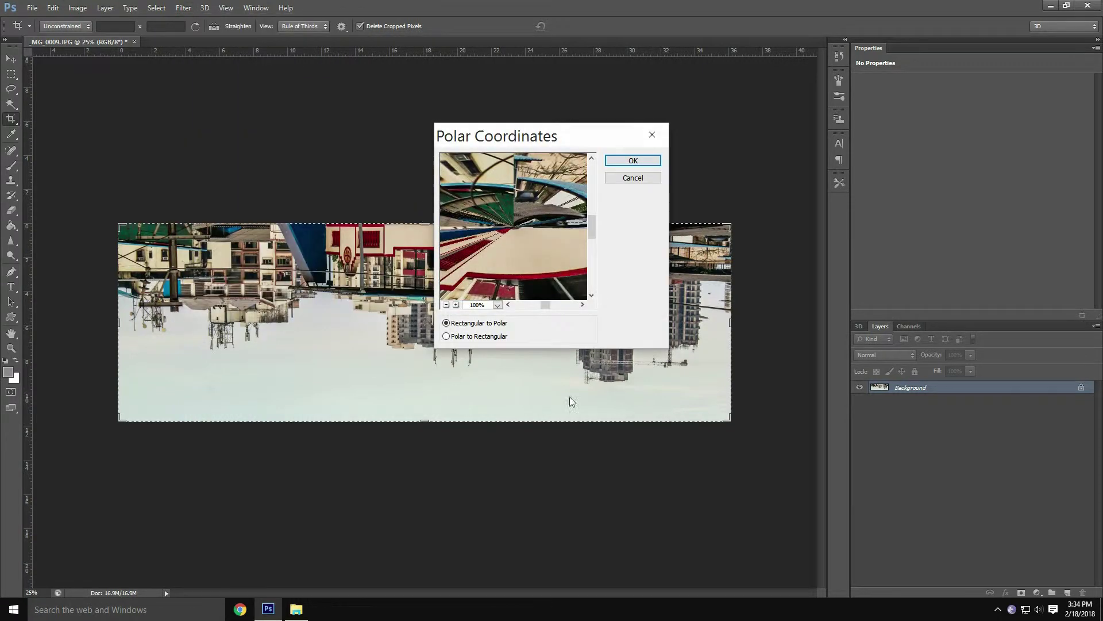
{"action": "left_click", "coordinate": [649, 167]}
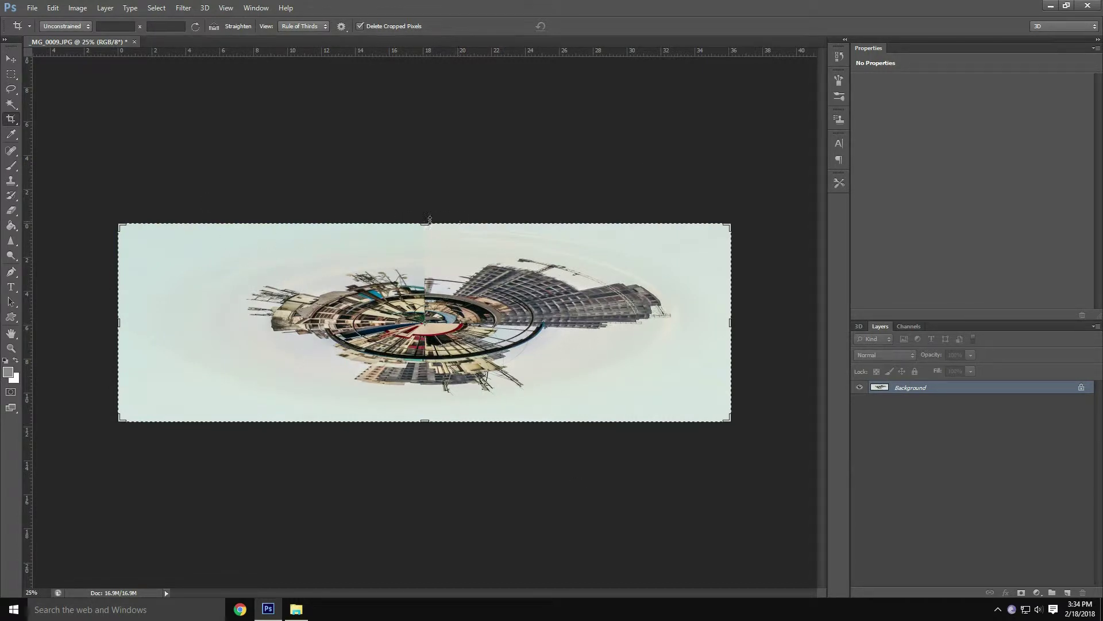
Extend the canvas above and below the planet strip and trim the sides into a square
{"action": "left_click_drag", "start_coordinate": [428, 225], "coordinate": [428, 135]}
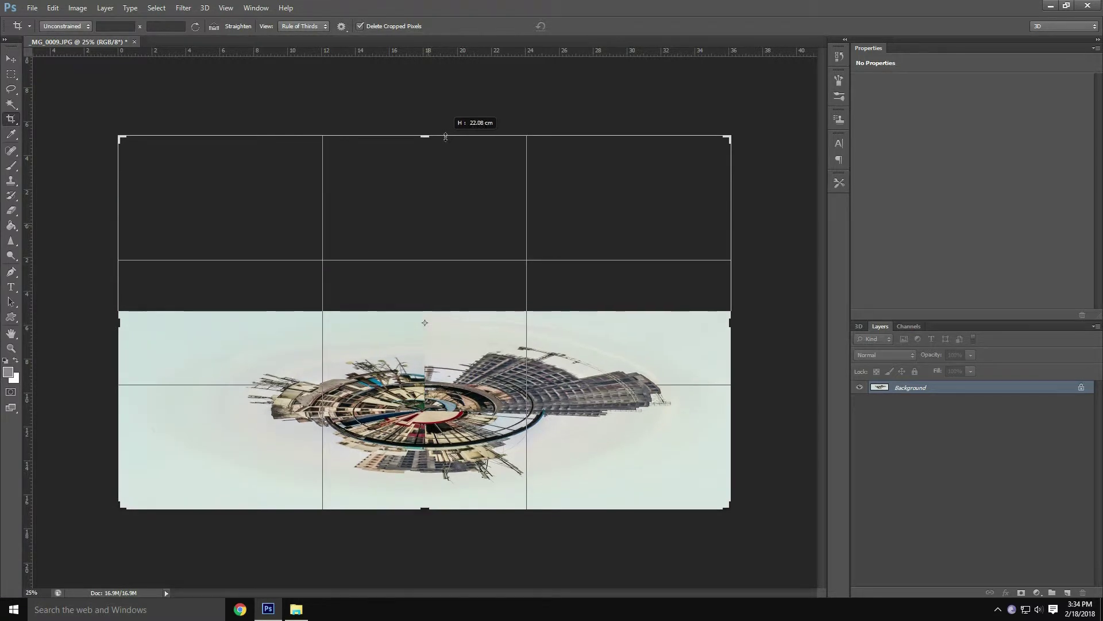
{"action": "left_click_drag", "start_coordinate": [426, 475], "coordinate": [405, 552]}
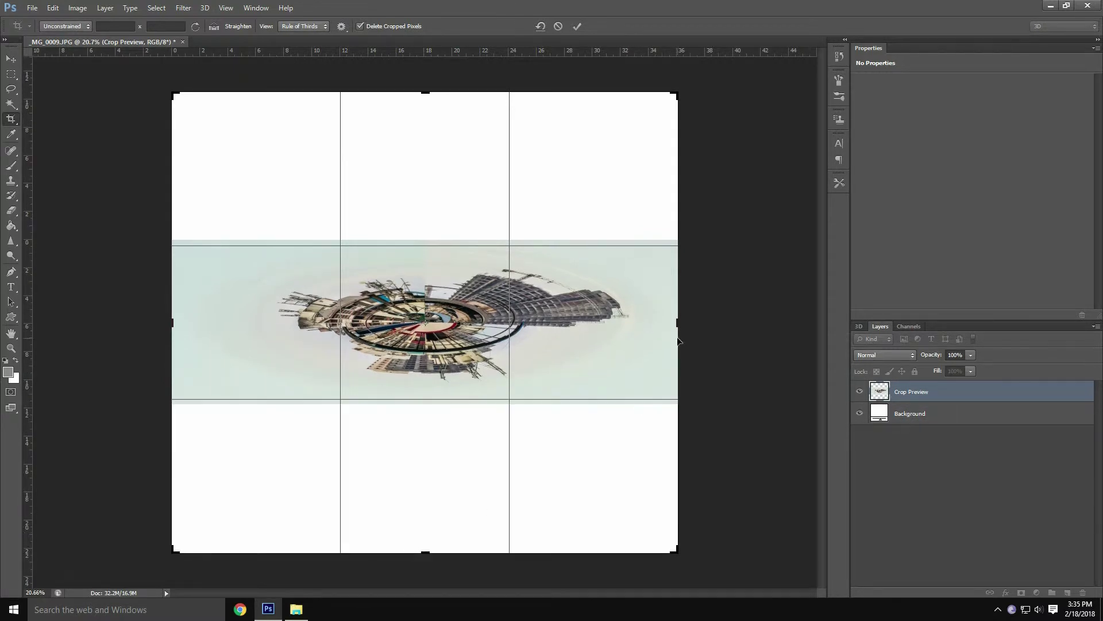
{"action": "left_click_drag", "start_coordinate": [680, 326], "coordinate": [671, 324]}
{"action": "left_click_drag", "start_coordinate": [173, 320], "coordinate": [180, 322]}
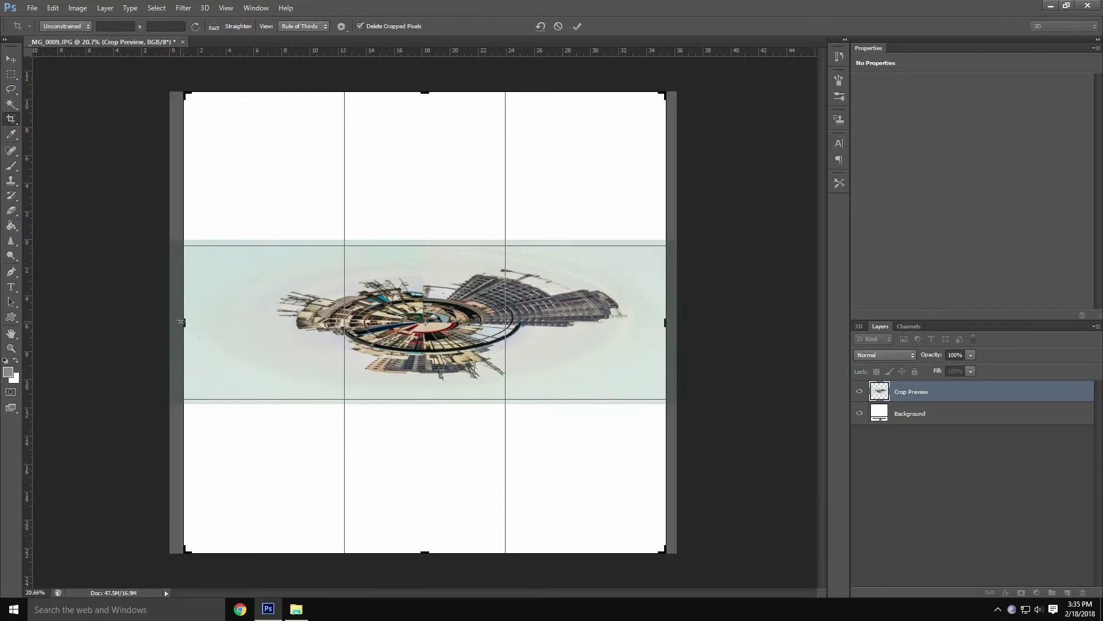
{"action": "key", "text": "Return"}
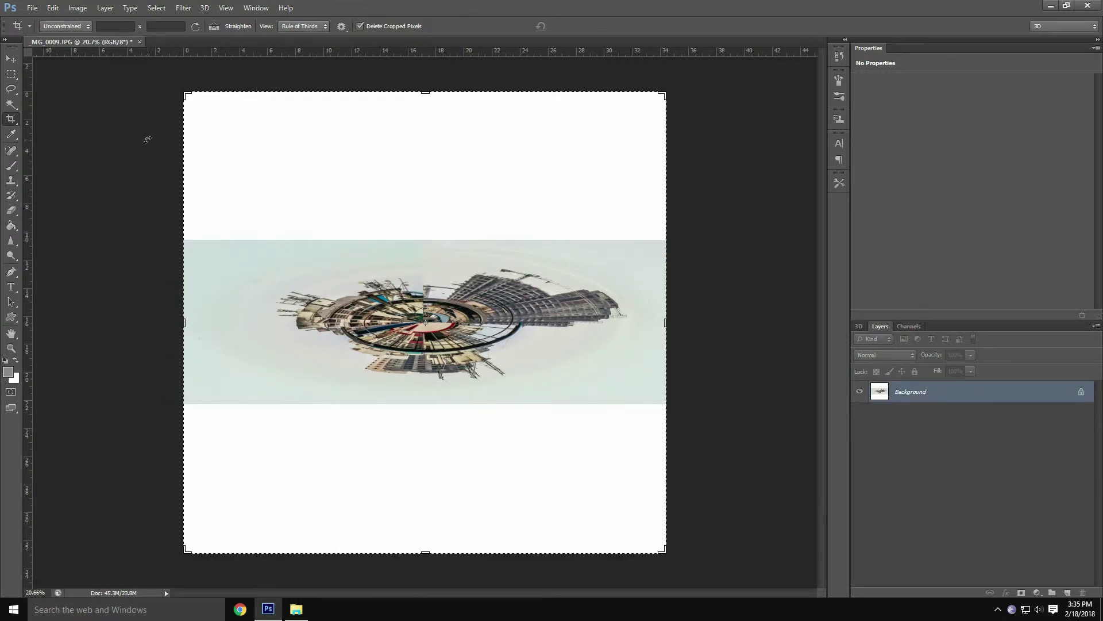
{"action": "key", "text": "ctrl+t"}
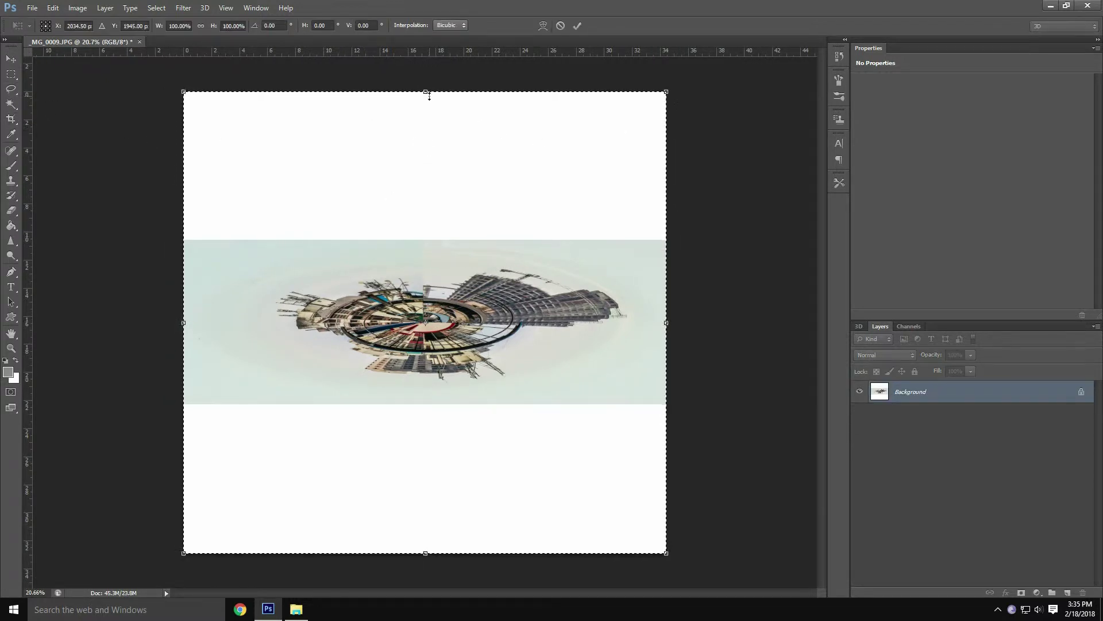
Stretch the planet strip vertically until it fills the square canvas's height
{"action": "left_click_drag", "start_coordinate": [425, 92], "coordinate": [469, 2]}
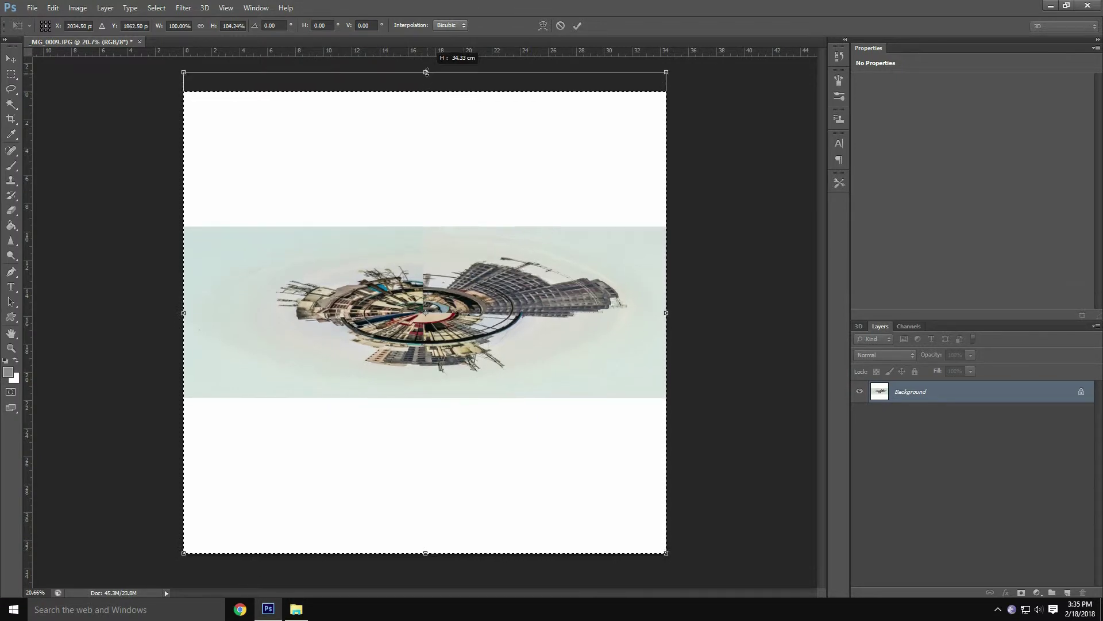
{"action": "scroll", "coordinate": [428, 221], "scroll_direction": "down", "scroll_amount": 3}
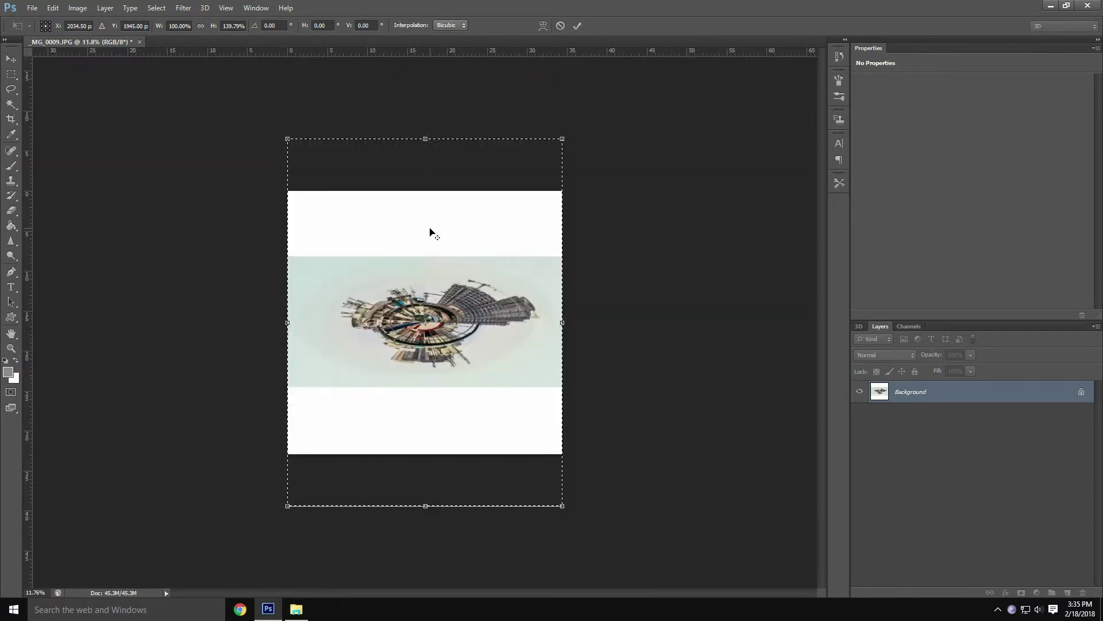
{"action": "scroll", "coordinate": [415, 200], "scroll_direction": "down", "scroll_amount": 2}
{"action": "left_click_drag", "start_coordinate": [424, 182], "coordinate": [444, 42]}
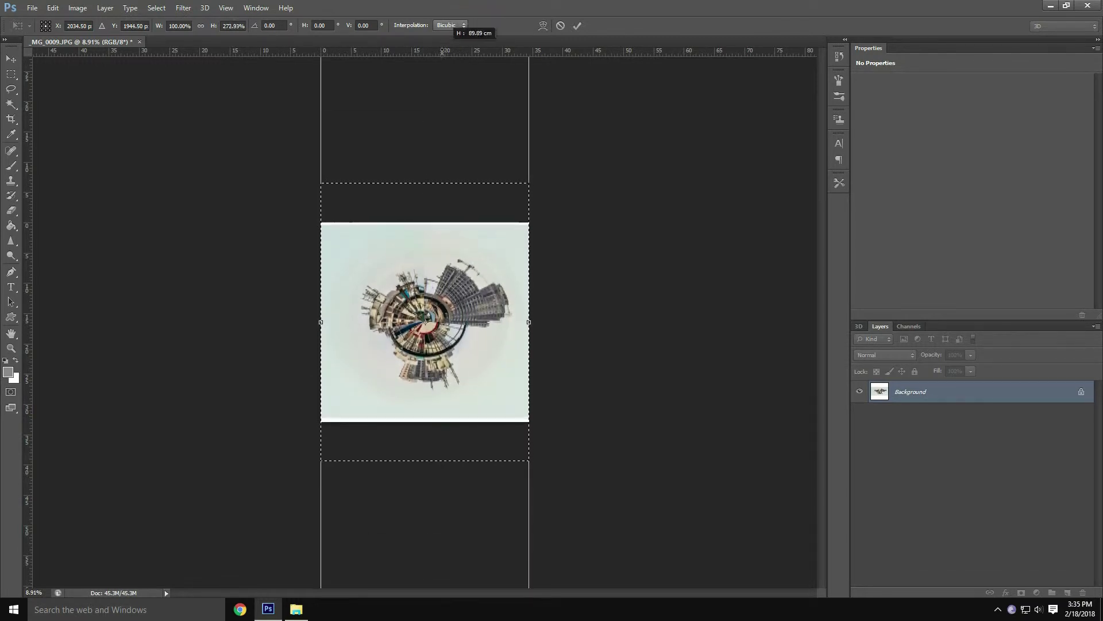
{"action": "left_click_drag", "start_coordinate": [444, 43], "coordinate": [423, 40]}
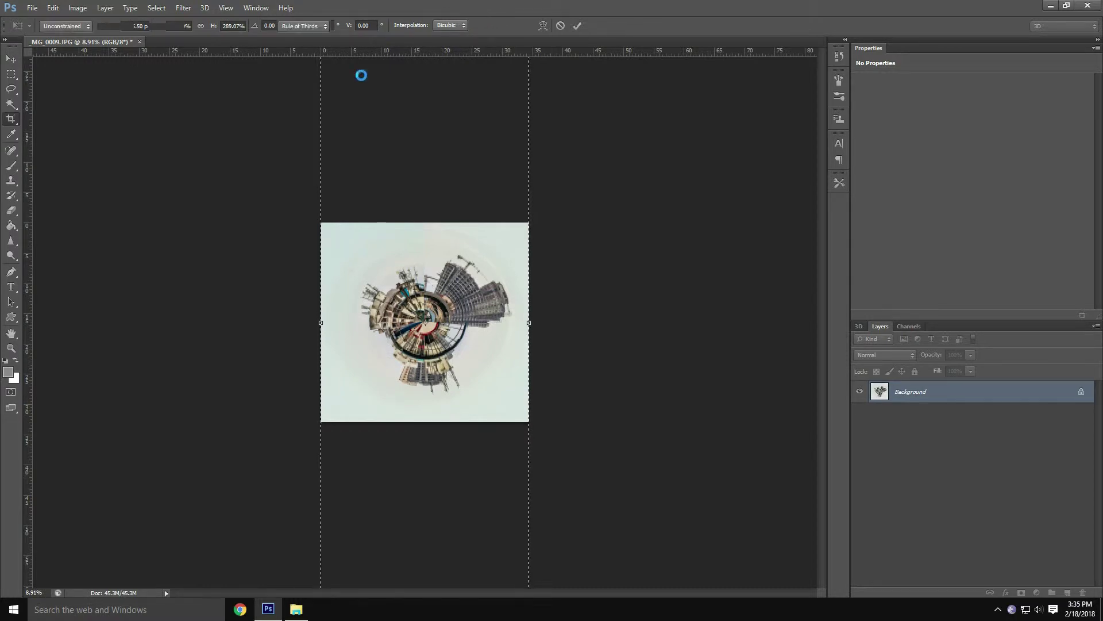
{"action": "key", "text": "ctrl+0"}
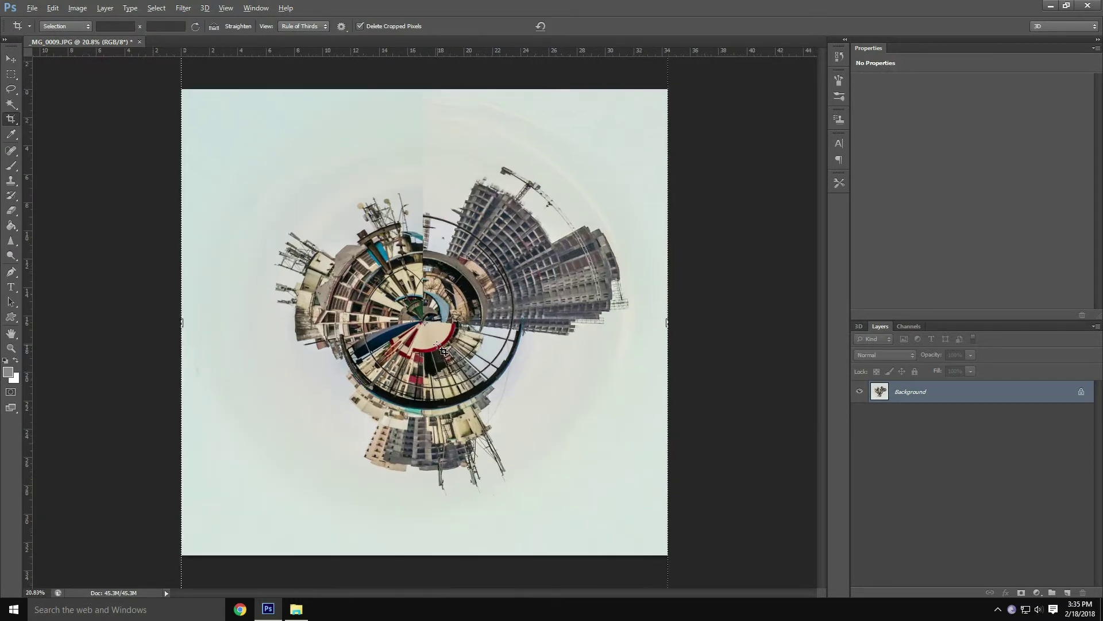
{"action": "scroll", "coordinate": [442, 350], "scroll_direction": "up", "scroll_amount": 1}
{"action": "scroll", "coordinate": [569, 374], "scroll_direction": "down", "scroll_amount": 1}
Place the cloud PNG from the frnds folder and shrink it above the planet
{"action": "left_click", "coordinate": [295, 609]}
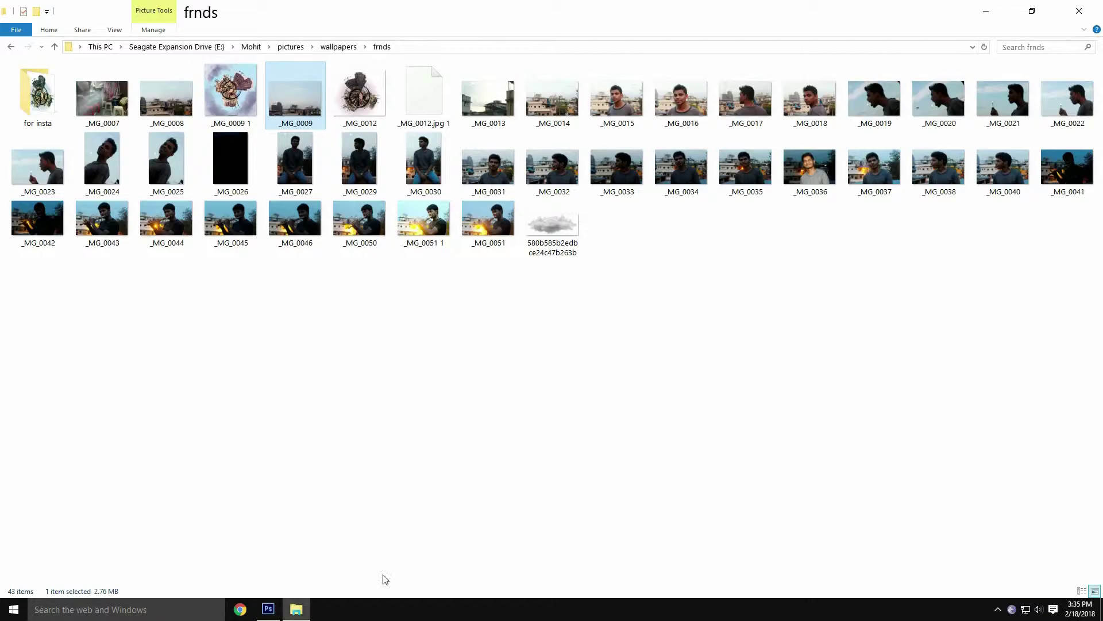
{"action": "left_click_drag", "start_coordinate": [552, 222], "coordinate": [512, 288]}
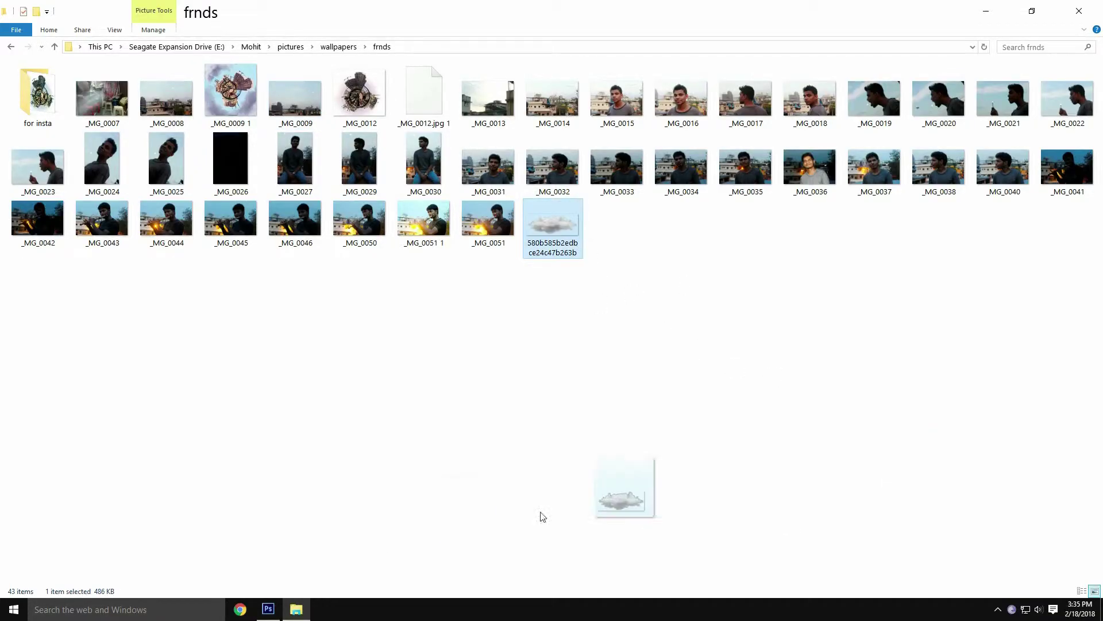
{"action": "left_click_drag", "start_coordinate": [659, 414], "coordinate": [626, 356]}
Warp the cloud into an arch curving over the buildings and apply it
{"action": "left_click_drag", "start_coordinate": [546, 321], "coordinate": [505, 178]}
{"action": "left_click", "coordinate": [536, 26]}
{"action": "mouse_move", "coordinate": [577, 269]}
{"action": "left_mouse_down"}
{"action": "mouse_move", "coordinate": [561, 151]}
{"action": "mouse_move", "coordinate": [468, 212]}
{"action": "left_mouse_up"}
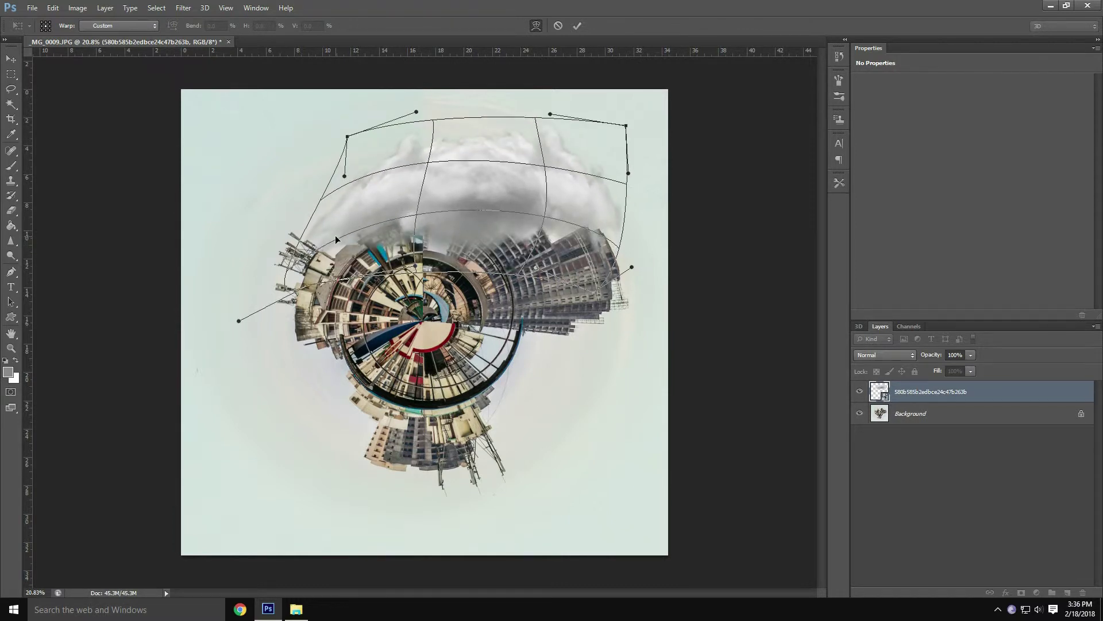
{"action": "left_click_drag", "start_coordinate": [388, 235], "coordinate": [348, 246]}
{"action": "left_click_drag", "start_coordinate": [360, 194], "coordinate": [332, 181]}
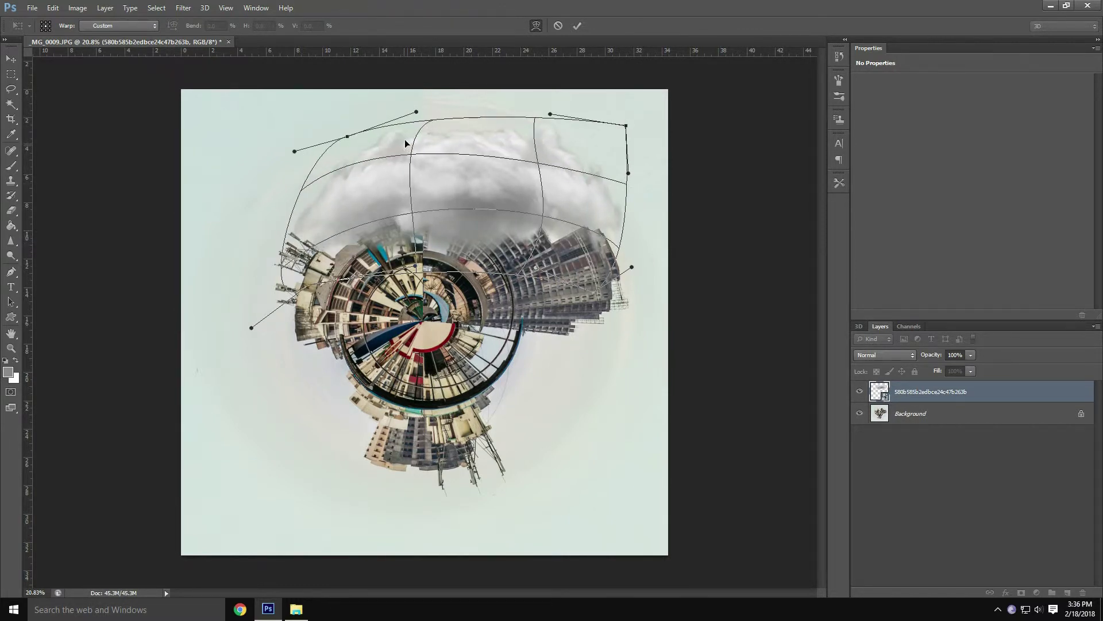
{"action": "left_click_drag", "start_coordinate": [585, 142], "coordinate": [593, 137]}
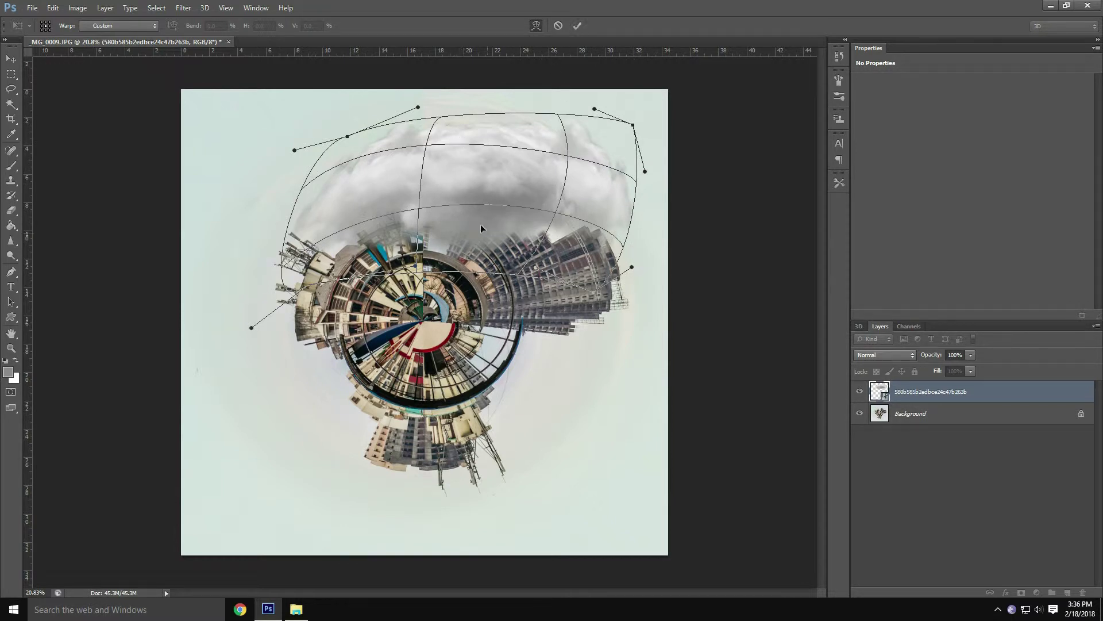
{"action": "key", "text": "Return"}
Warp the cloud again, widening its right side and stretching it up toward the image top
{"action": "key", "text": "m"}
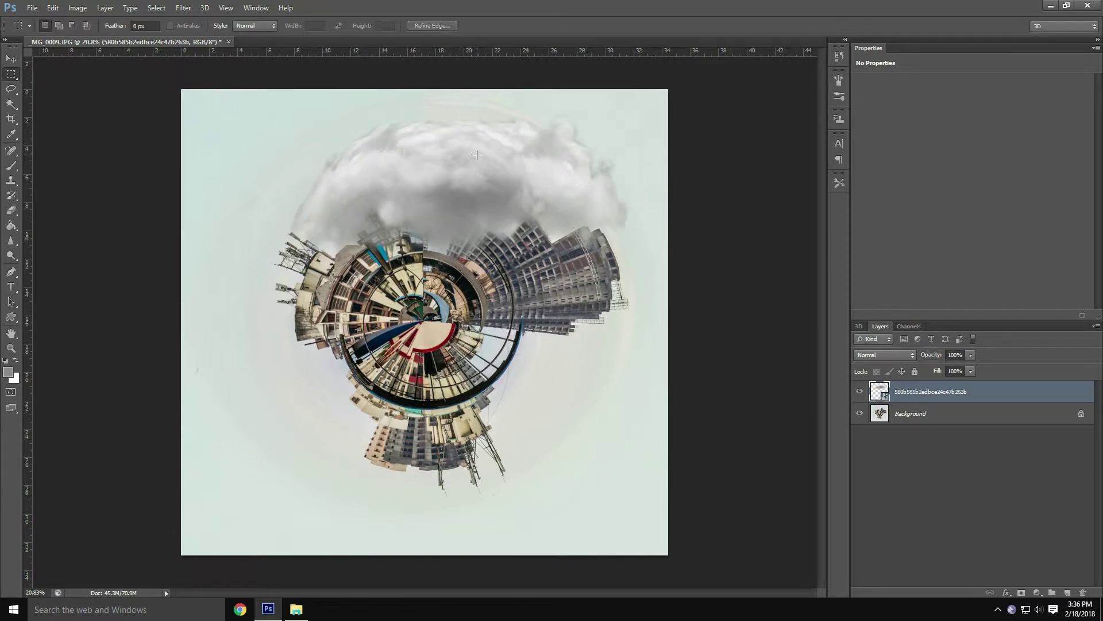
{"action": "key", "text": "v"}
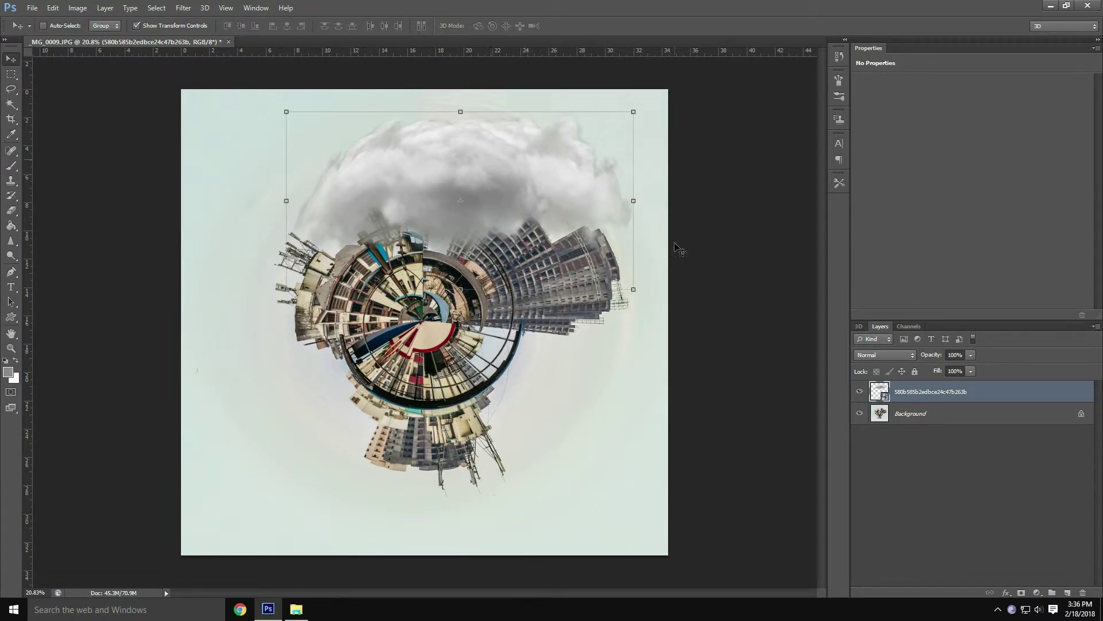
{"action": "left_click", "coordinate": [632, 286]}
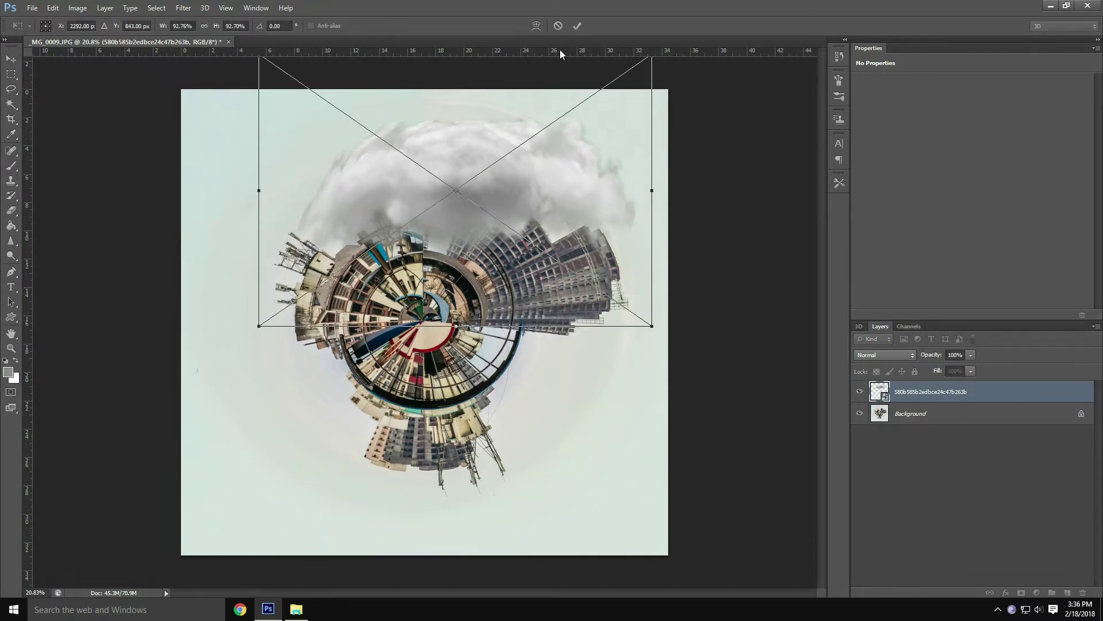
{"action": "left_click", "coordinate": [540, 28]}
{"action": "left_click_drag", "start_coordinate": [396, 134], "coordinate": [382, 150]}
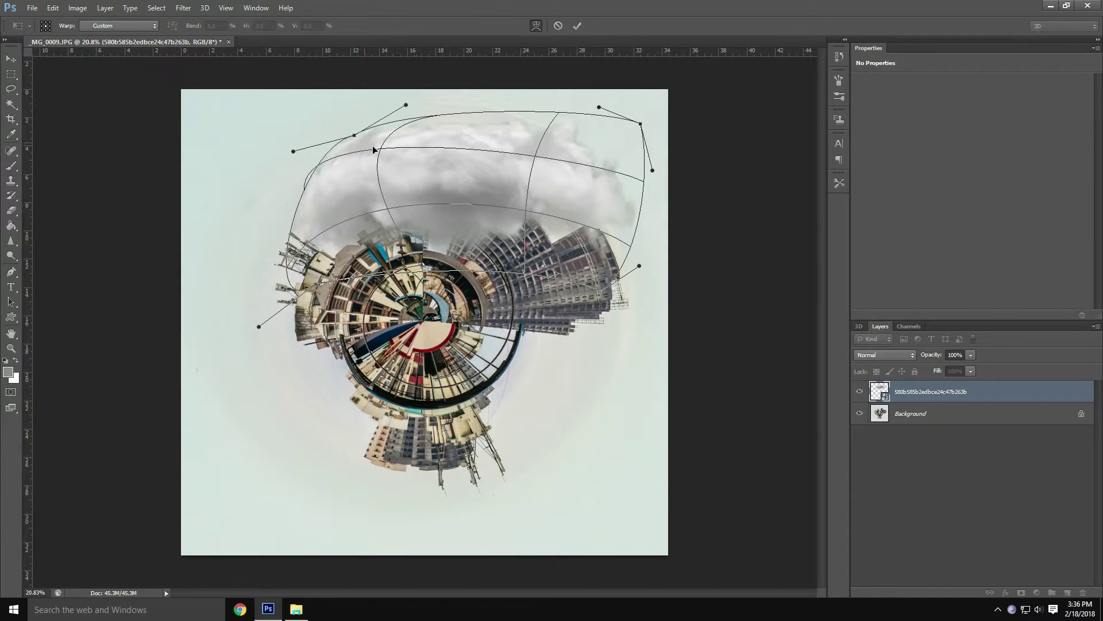
{"action": "left_click_drag", "start_coordinate": [540, 197], "coordinate": [622, 182]}
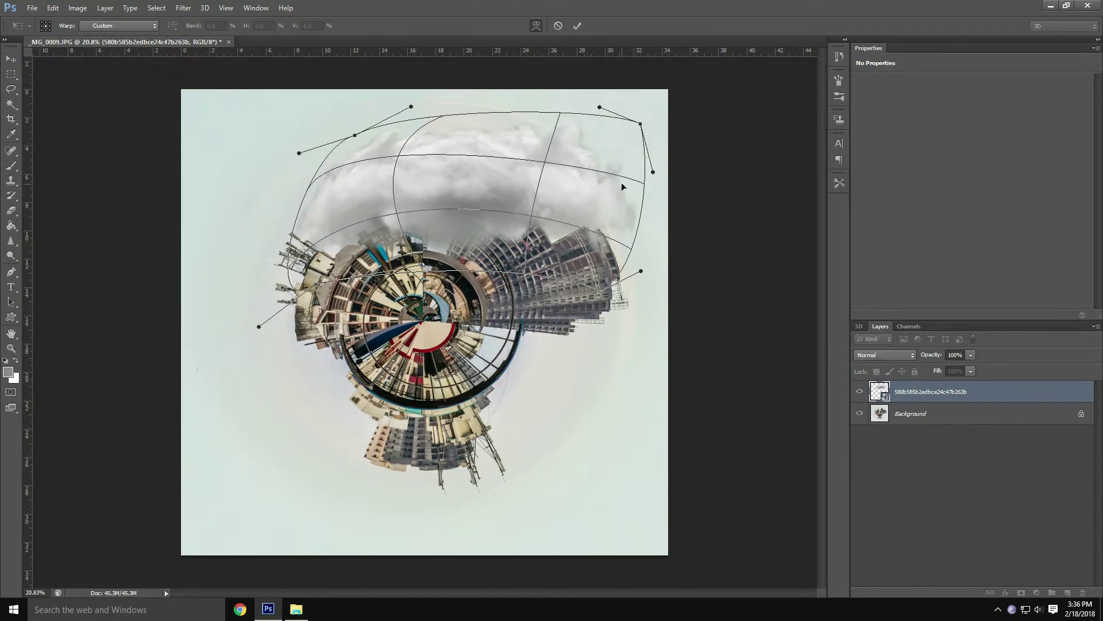
{"action": "left_click_drag", "start_coordinate": [517, 157], "coordinate": [485, 104]}
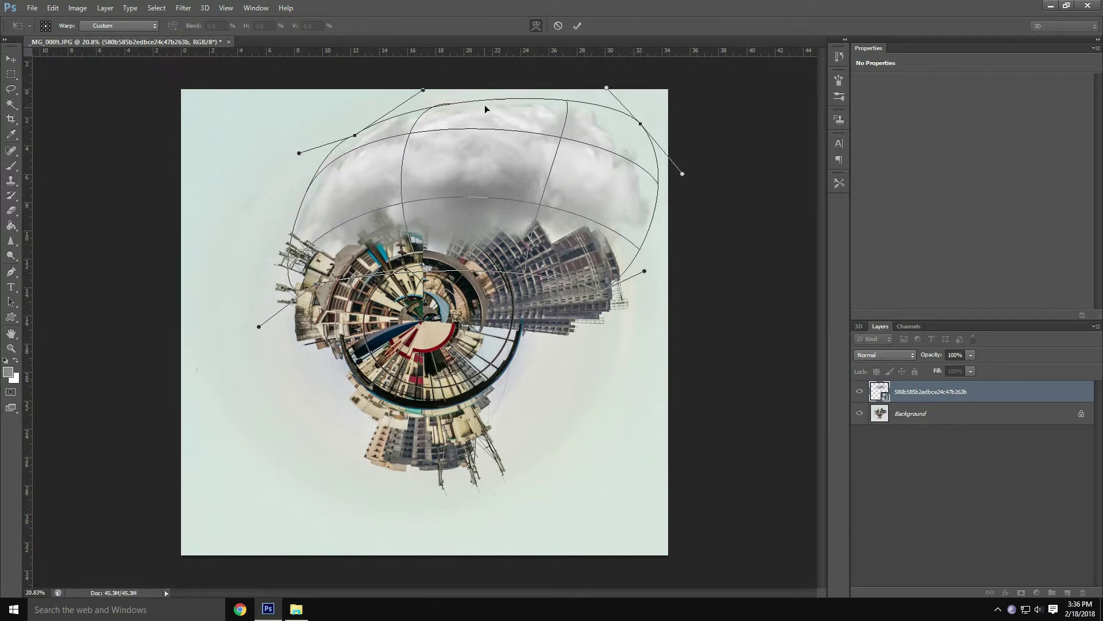
{"action": "left_click_drag", "start_coordinate": [461, 178], "coordinate": [450, 175]}
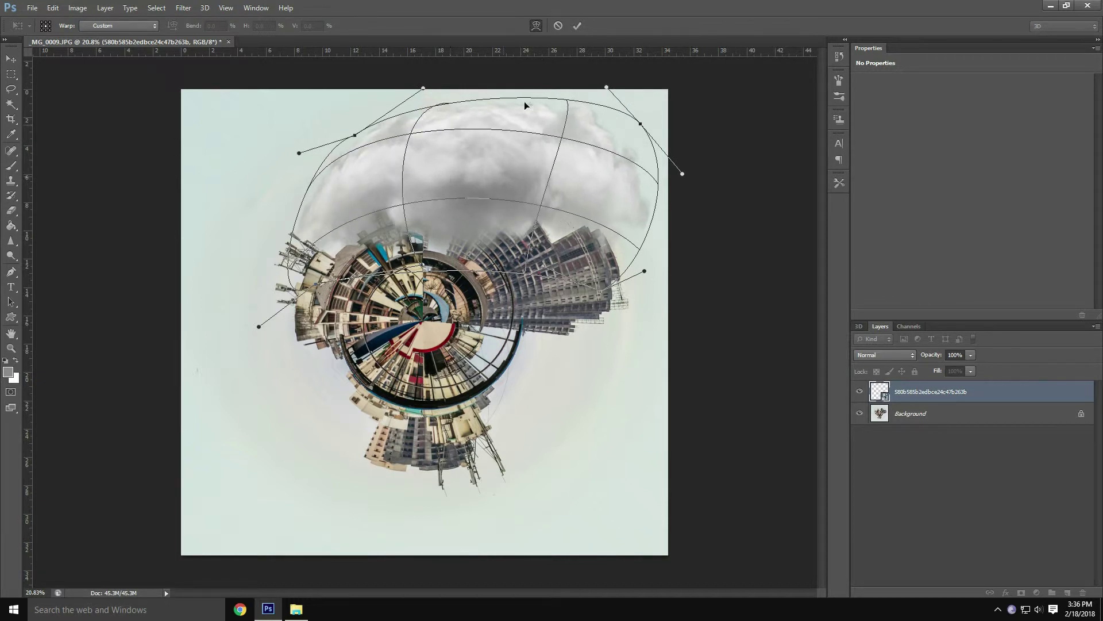
{"action": "left_click", "coordinate": [576, 25]}
Scale, rotate and shift the warped cloud toward the planet's upper left
{"action": "left_click_drag", "start_coordinate": [527, 180], "coordinate": [413, 168]}
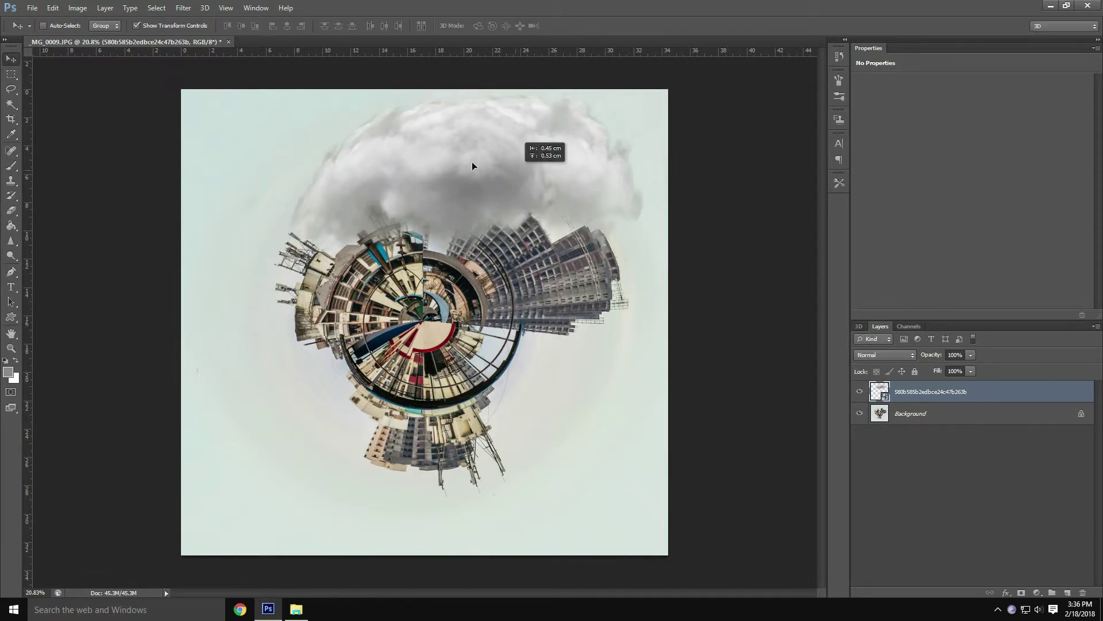
{"action": "mouse_move", "coordinate": [541, 278]}
{"action": "left_mouse_down"}
{"action": "mouse_move", "coordinate": [551, 240]}
{"action": "mouse_move", "coordinate": [574, 270]}
{"action": "mouse_move", "coordinate": [589, 153]}
{"action": "left_mouse_up"}
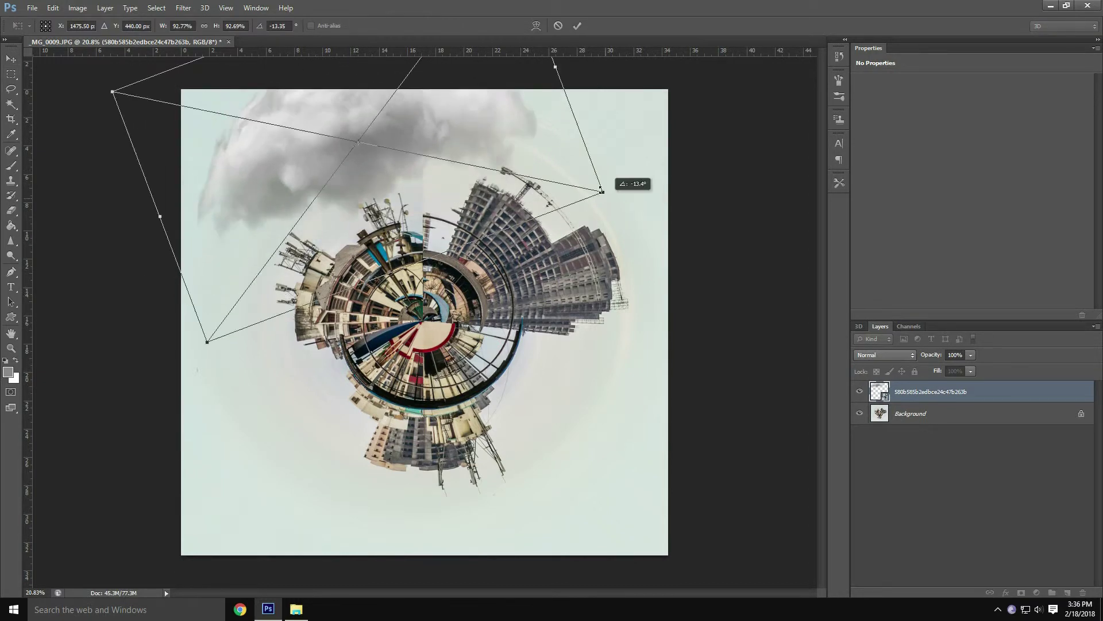
{"action": "mouse_move", "coordinate": [452, 159]}
{"action": "left_mouse_down"}
{"action": "mouse_move", "coordinate": [391, 169]}
{"action": "mouse_move", "coordinate": [404, 172]}
{"action": "left_mouse_up"}
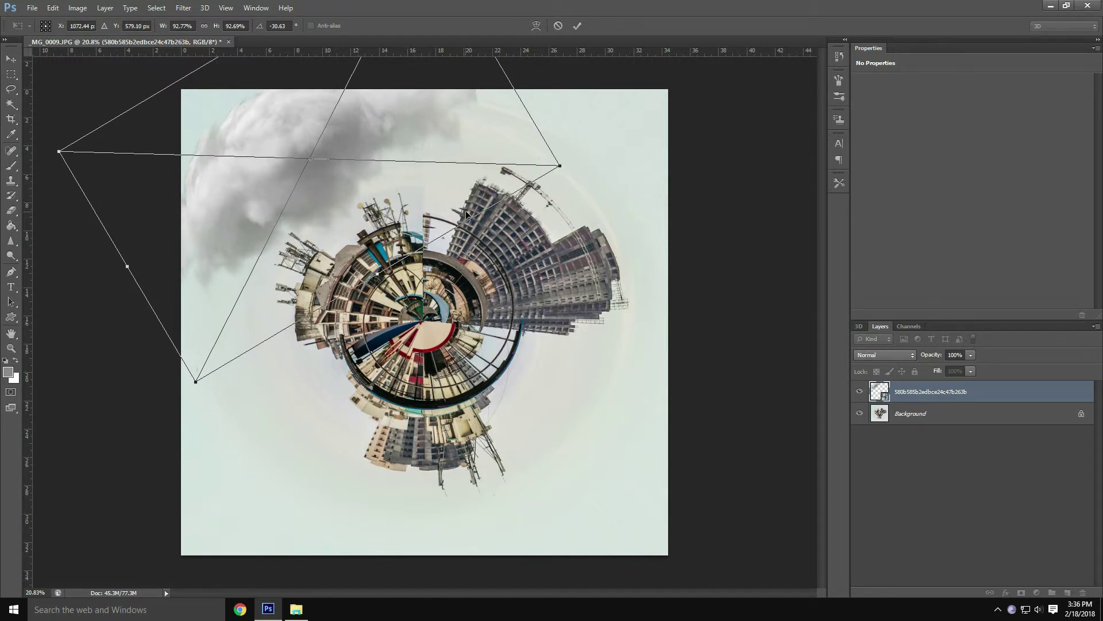
{"action": "key", "text": "Return"}
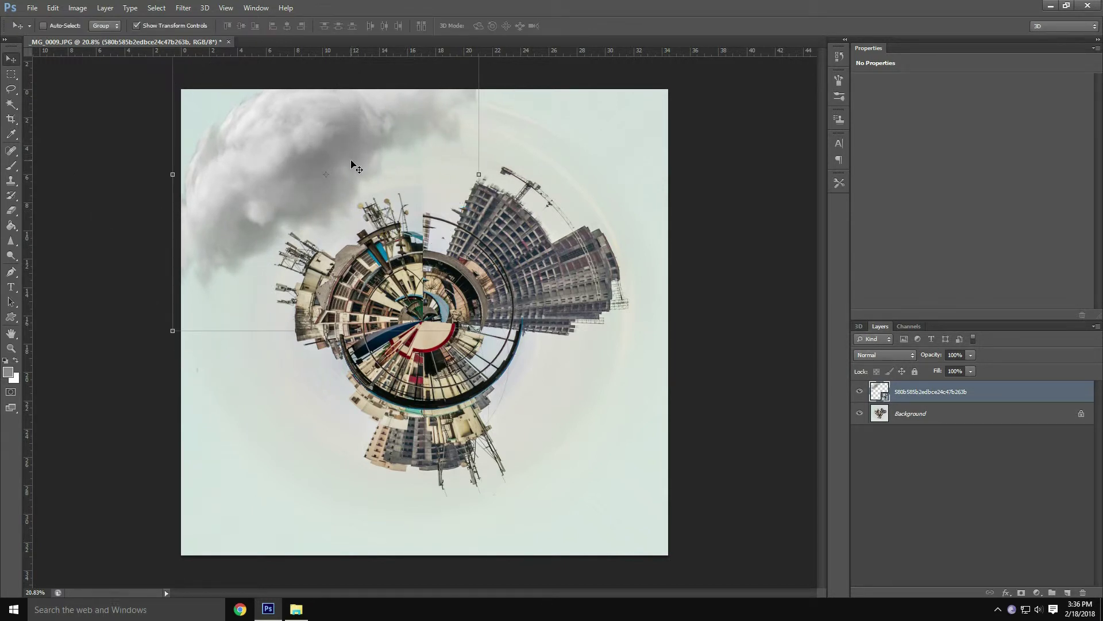
Duplicate the cloud and rotate the copy around the planet's lower-left side
{"action": "left_click_drag", "start_coordinate": [274, 150], "coordinate": [278, 333]}
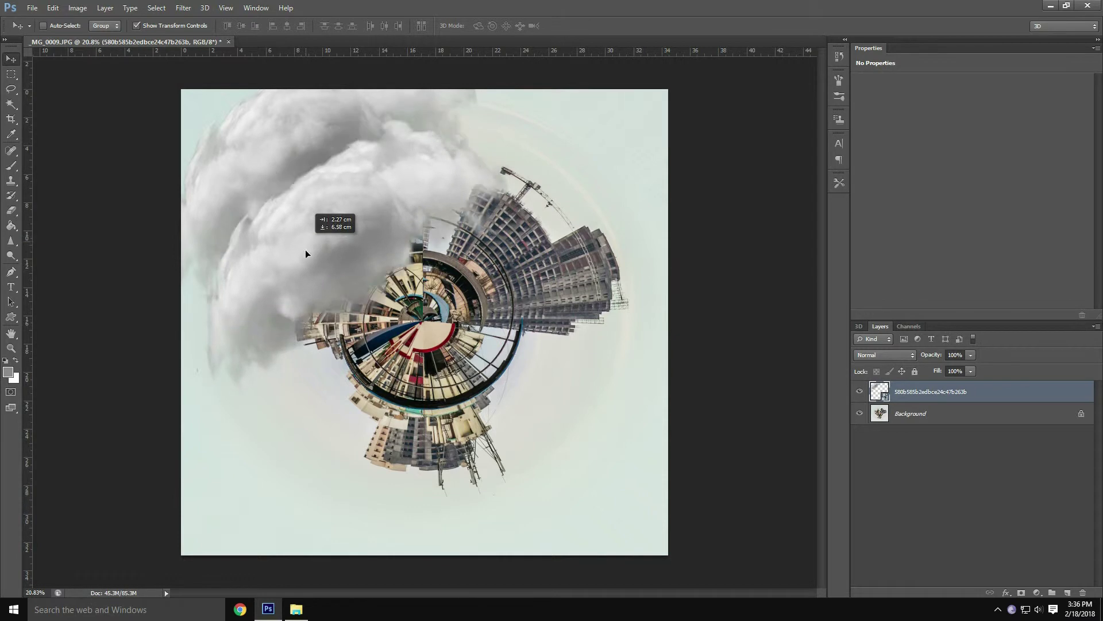
{"action": "left_click_drag", "start_coordinate": [484, 526], "coordinate": [454, 166]}
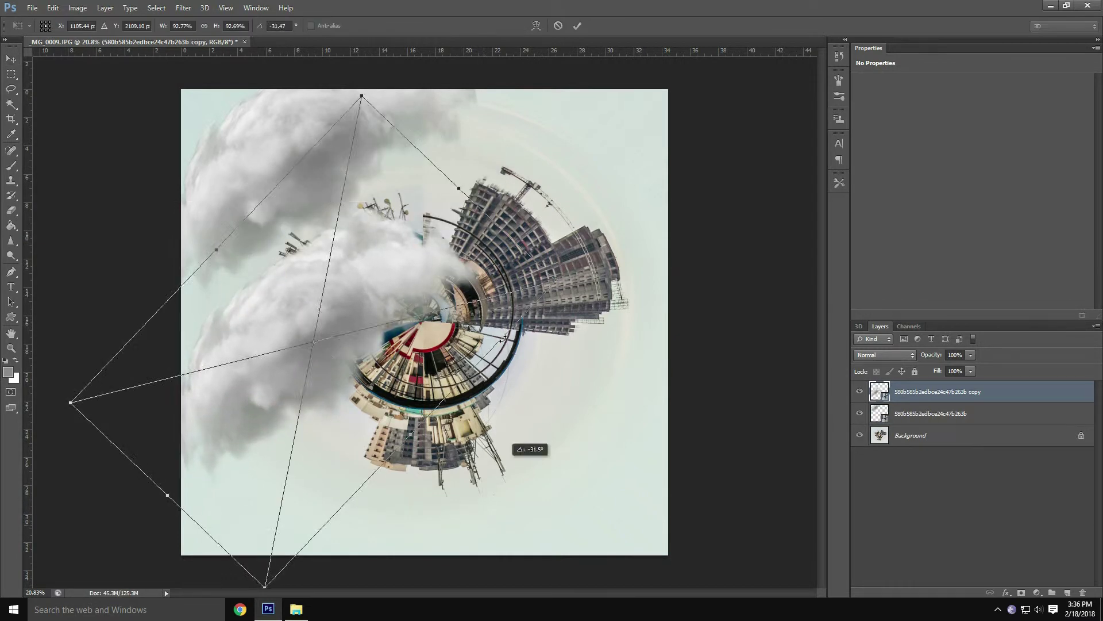
{"action": "mouse_move", "coordinate": [336, 413]}
{"action": "left_mouse_down"}
{"action": "mouse_move", "coordinate": [299, 543]}
{"action": "mouse_move", "coordinate": [258, 531]}
{"action": "mouse_move", "coordinate": [345, 433]}
{"action": "left_mouse_up"}
{"action": "key", "text": "Return"}
{"action": "key", "text": "ctrl+minus"}
{"action": "key", "text": "Escape"}
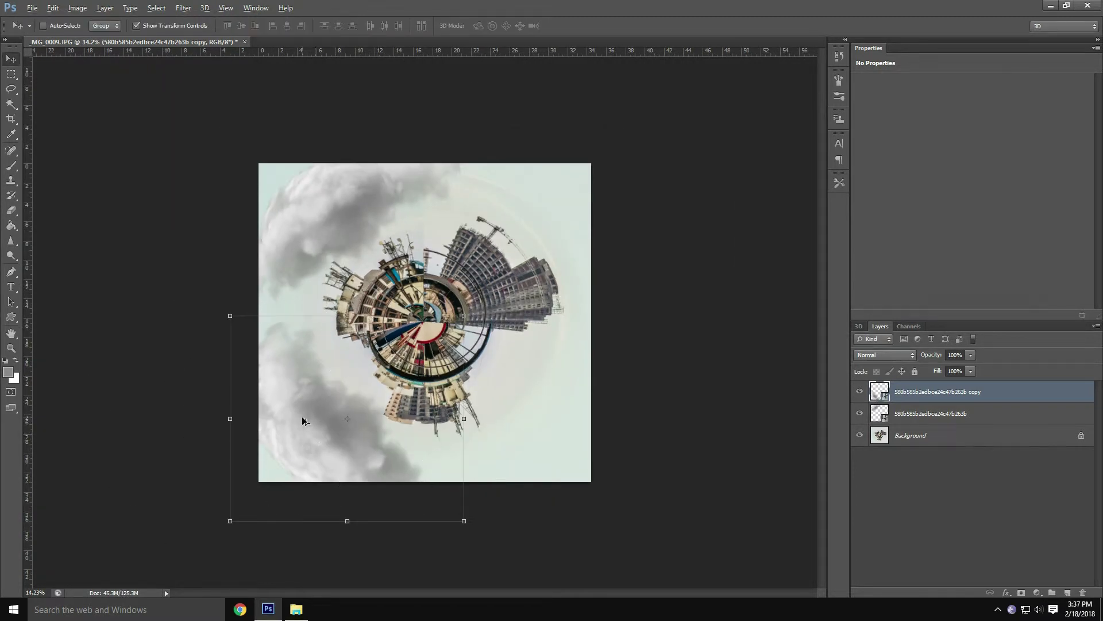
Duplicate the cloud again, rotating the copy about 154° onto the lower-right side
{"action": "left_click_drag", "start_coordinate": [302, 420], "coordinate": [536, 425], "text": "alt"}
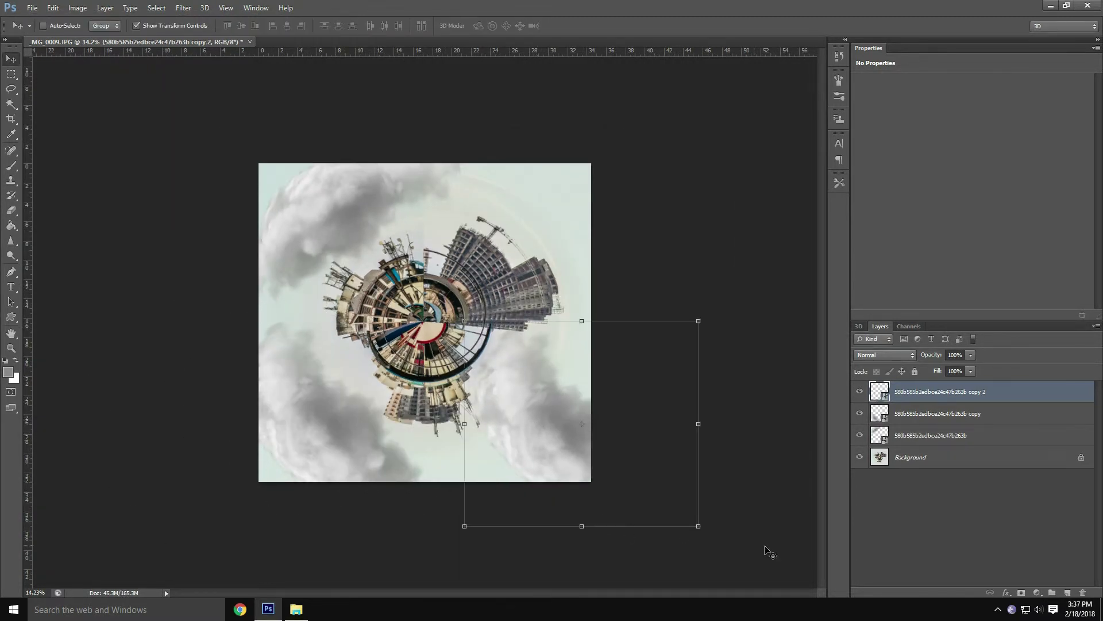
{"action": "left_click_drag", "start_coordinate": [704, 535], "coordinate": [559, 478]}
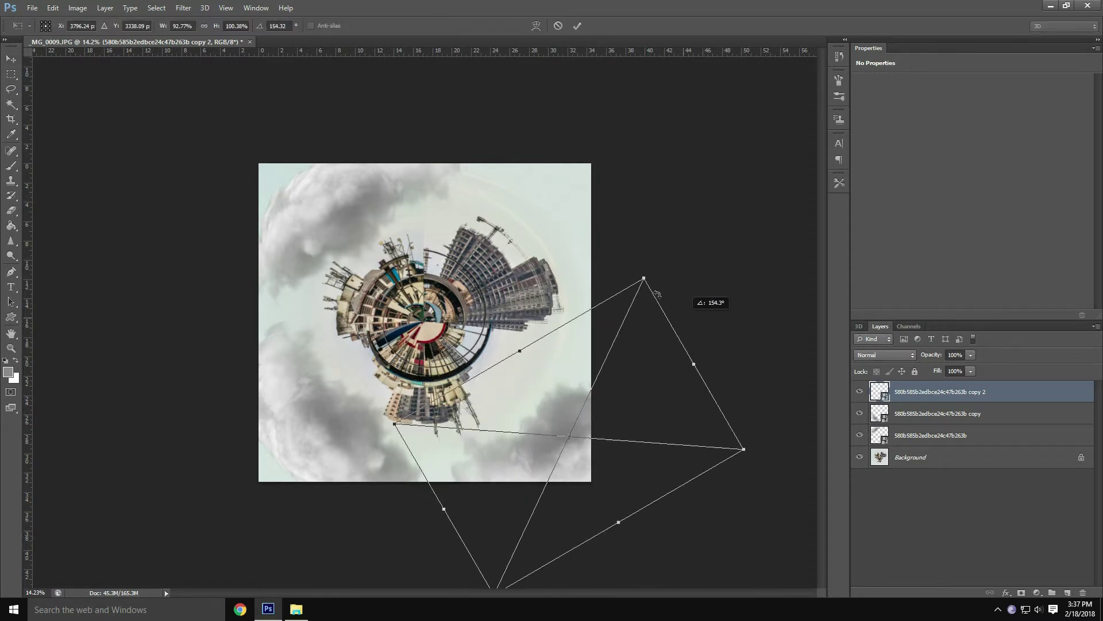
{"action": "left_click_drag", "start_coordinate": [540, 425], "coordinate": [564, 409]}
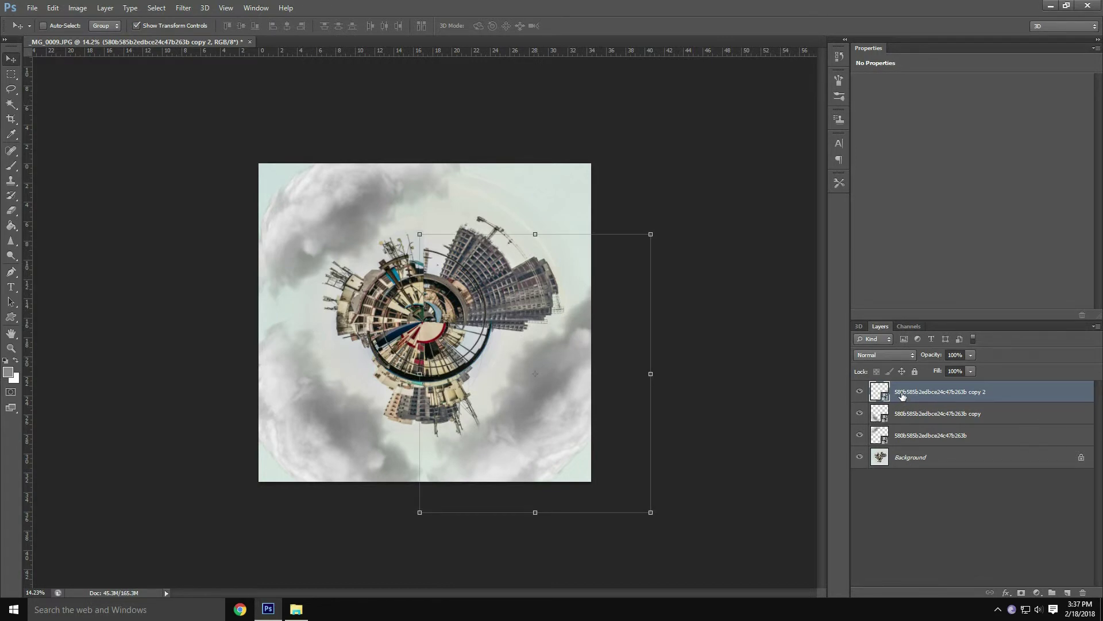
Rasterize the three cloud copy layers and merge them down into one cloud layer
{"action": "left_click", "coordinate": [919, 435], "text": "shift"}
{"action": "right_click", "coordinate": [920, 435]}
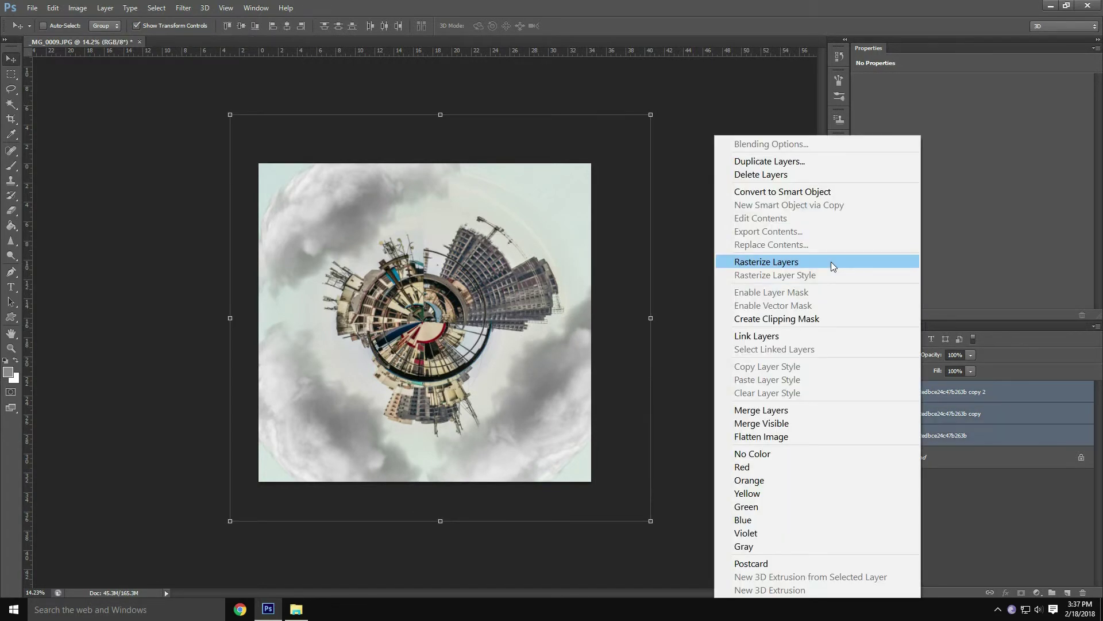
{"action": "left_click", "coordinate": [830, 262]}
{"action": "right_click", "coordinate": [895, 396]}
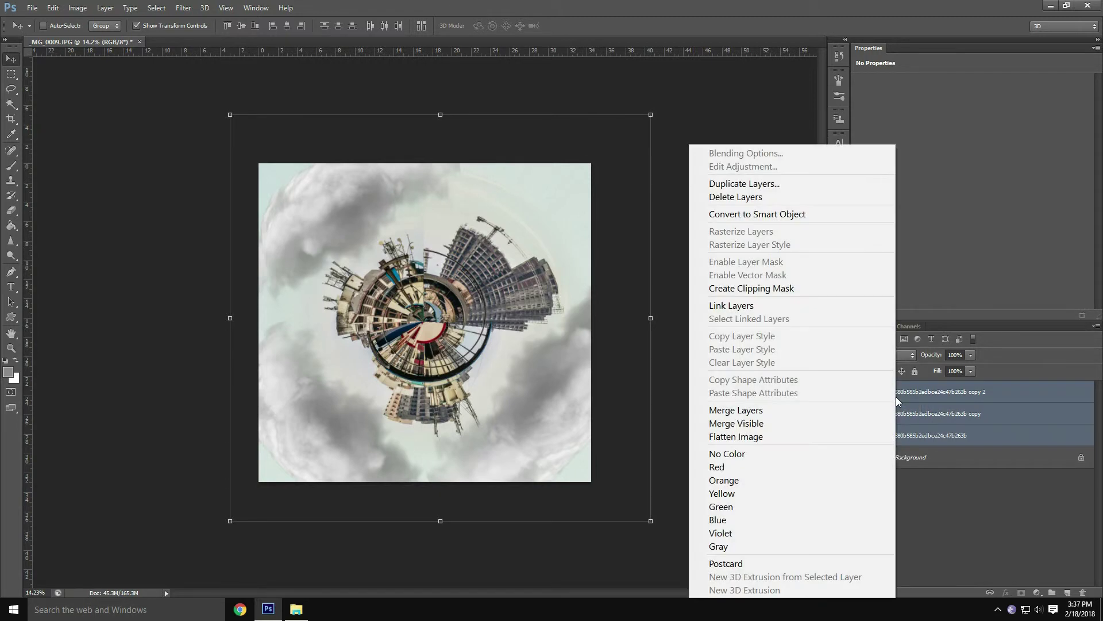
{"action": "left_click", "coordinate": [933, 471]}
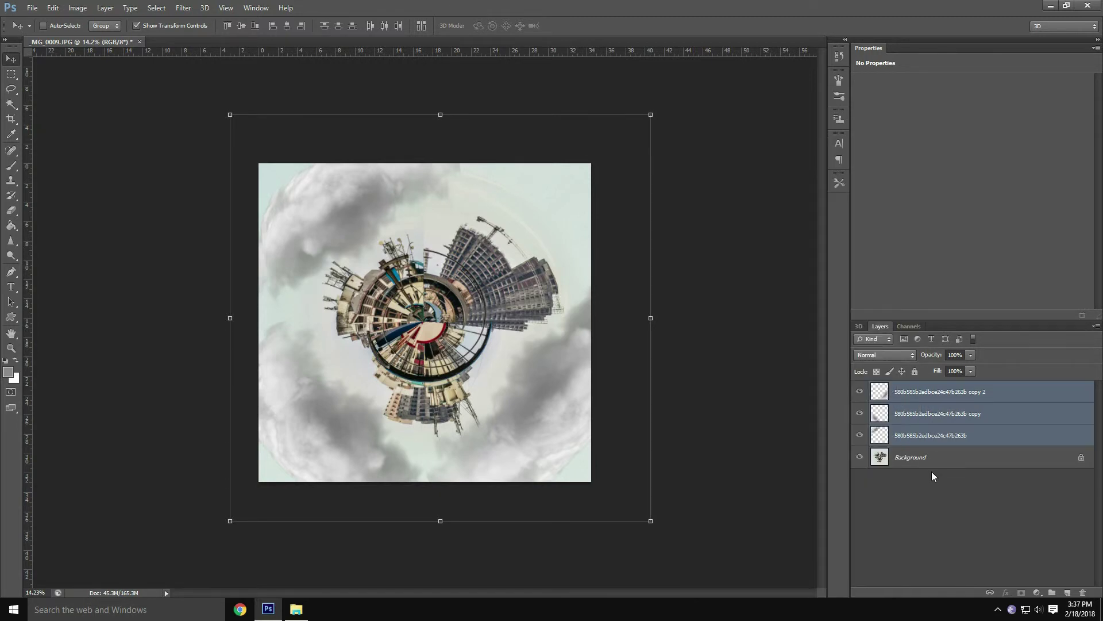
{"action": "left_click", "coordinate": [943, 397]}
{"action": "key", "text": "ctrl+e"}
{"action": "key", "text": "ctrl+e"}
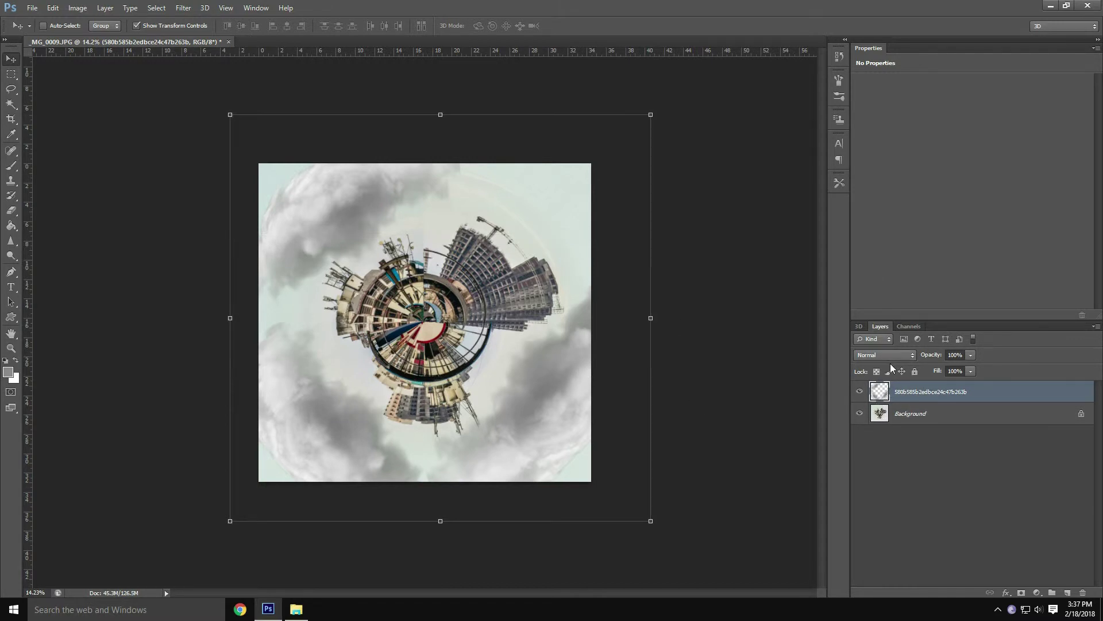
{"action": "key", "text": "ctrl+l"}
Apply Levels to the clouds: Blue midtones 1.20, RGB black 14 and midtones 1.41, Green 0.96
{"action": "left_click", "coordinate": [770, 158]}
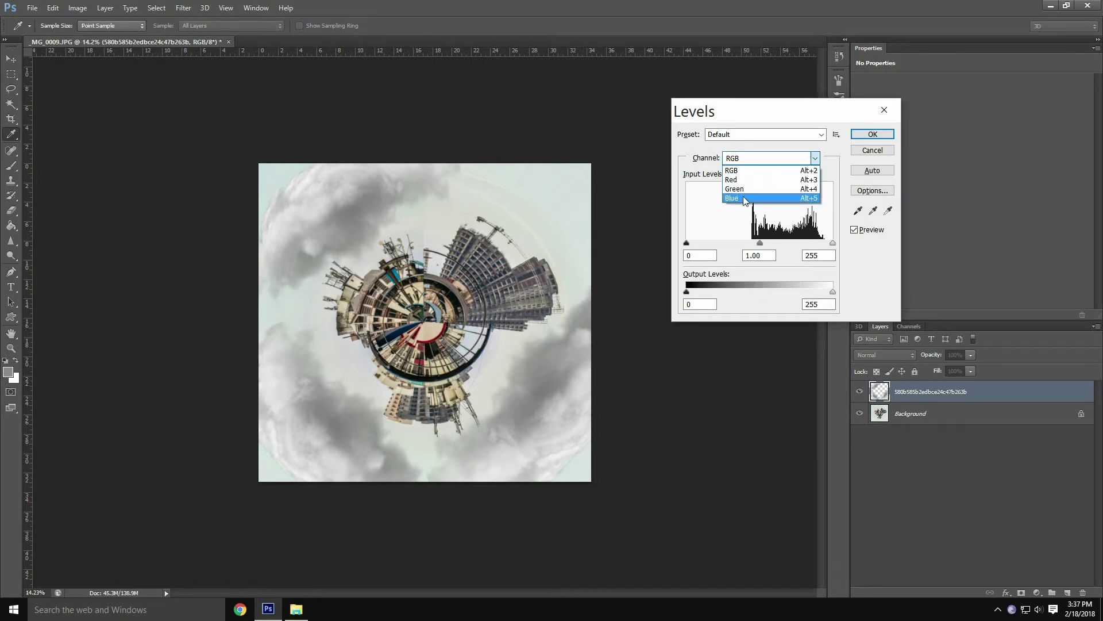
{"action": "left_click", "coordinate": [744, 199]}
{"action": "left_click_drag", "start_coordinate": [760, 244], "coordinate": [750, 244]}
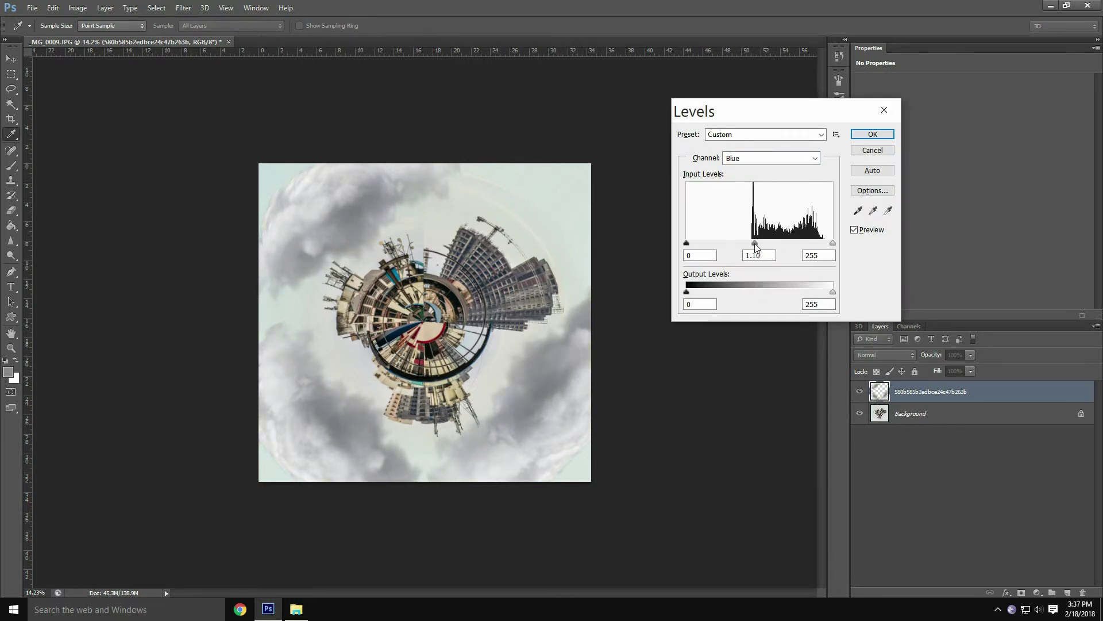
{"action": "left_click", "coordinate": [761, 158]}
{"action": "left_click", "coordinate": [761, 159]}
{"action": "left_click_drag", "start_coordinate": [760, 243], "coordinate": [694, 244]}
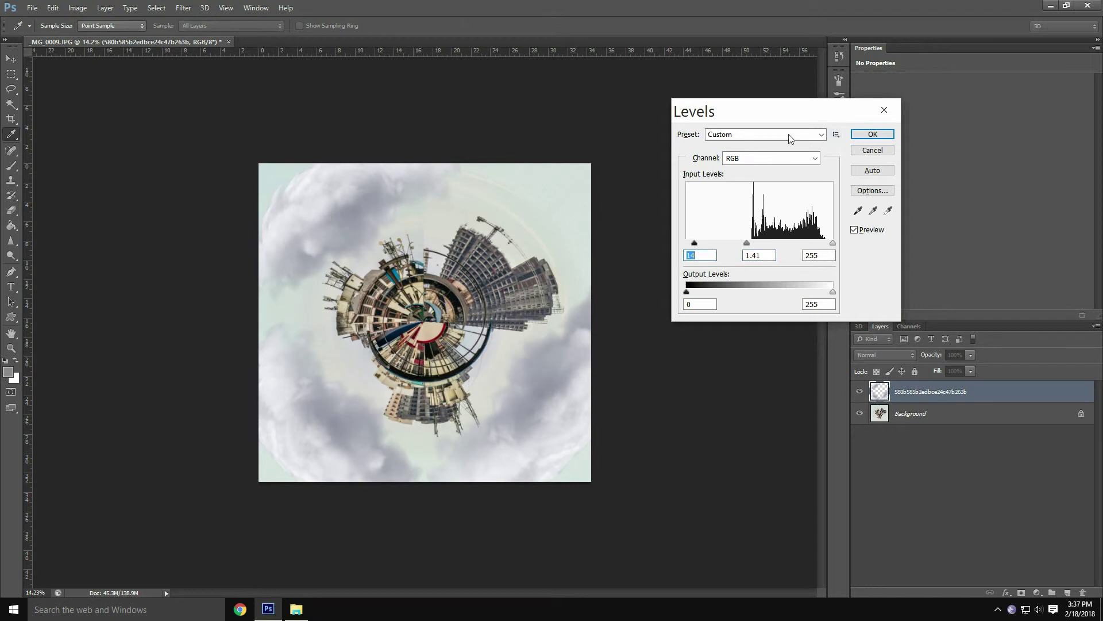
{"action": "left_click", "coordinate": [770, 158]}
{"action": "left_click", "coordinate": [748, 189]}
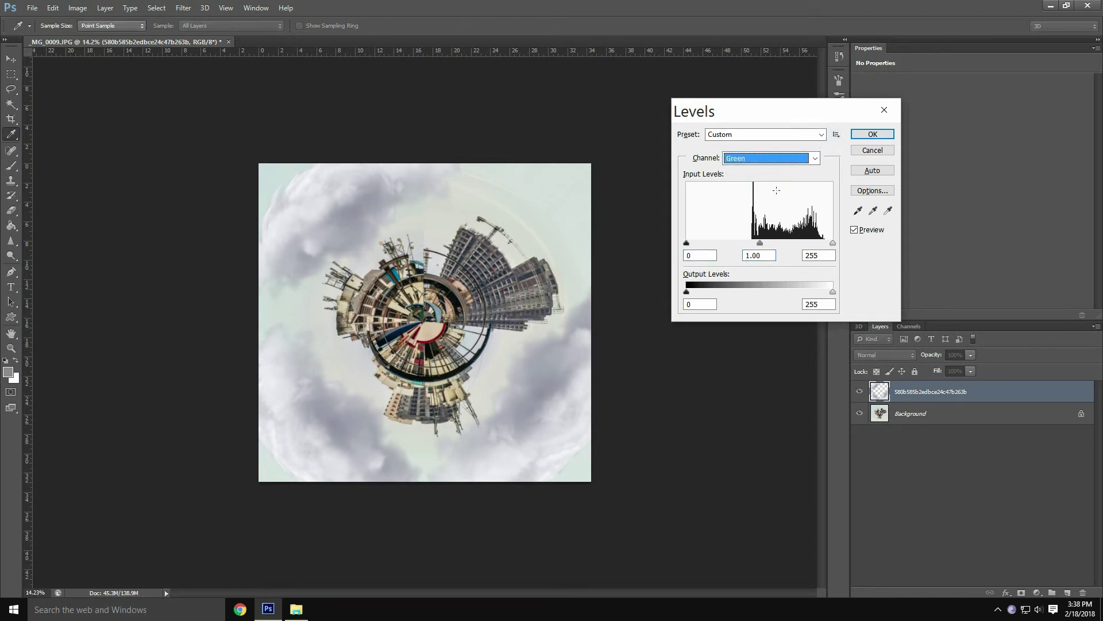
{"action": "left_click_drag", "start_coordinate": [760, 243], "coordinate": [762, 243]}
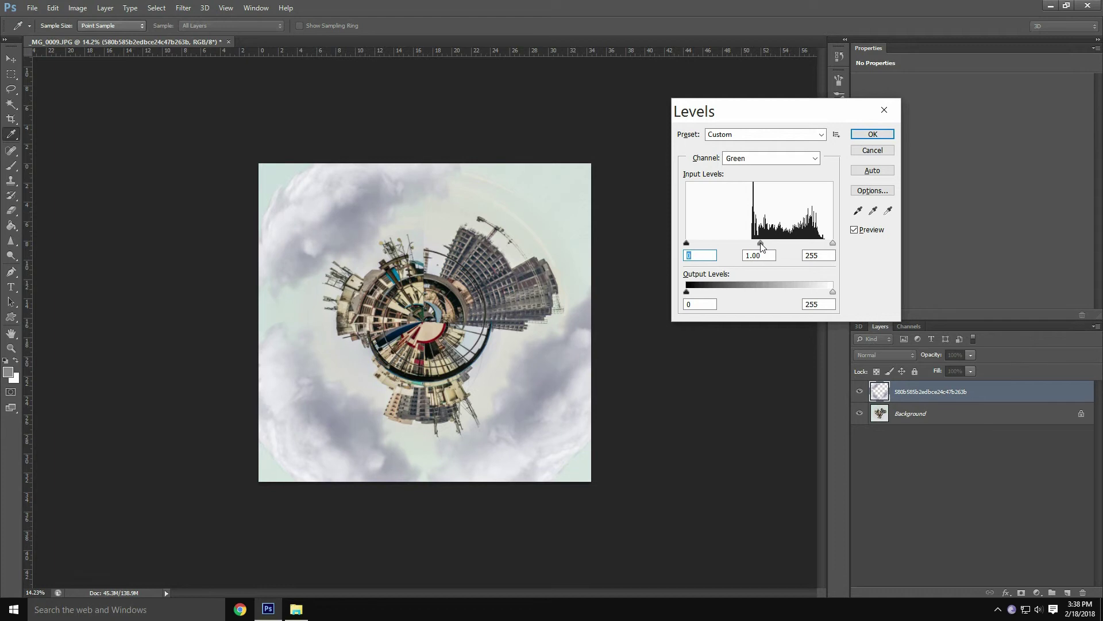
{"action": "left_click", "coordinate": [872, 134]}
{"action": "key", "text": "v"}
{"action": "scroll", "coordinate": [425, 322], "scroll_direction": "down", "scroll_amount": 1}
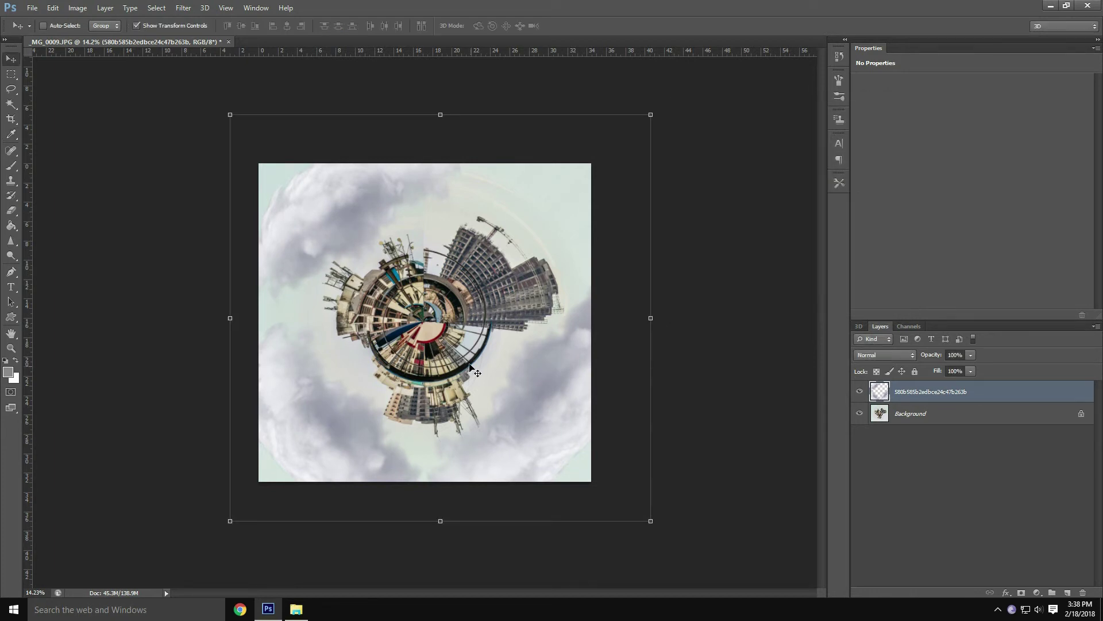
Brighten the Background city layer by raising its Levels midtones
{"action": "scroll", "coordinate": [487, 357], "scroll_direction": "up", "scroll_amount": 2}
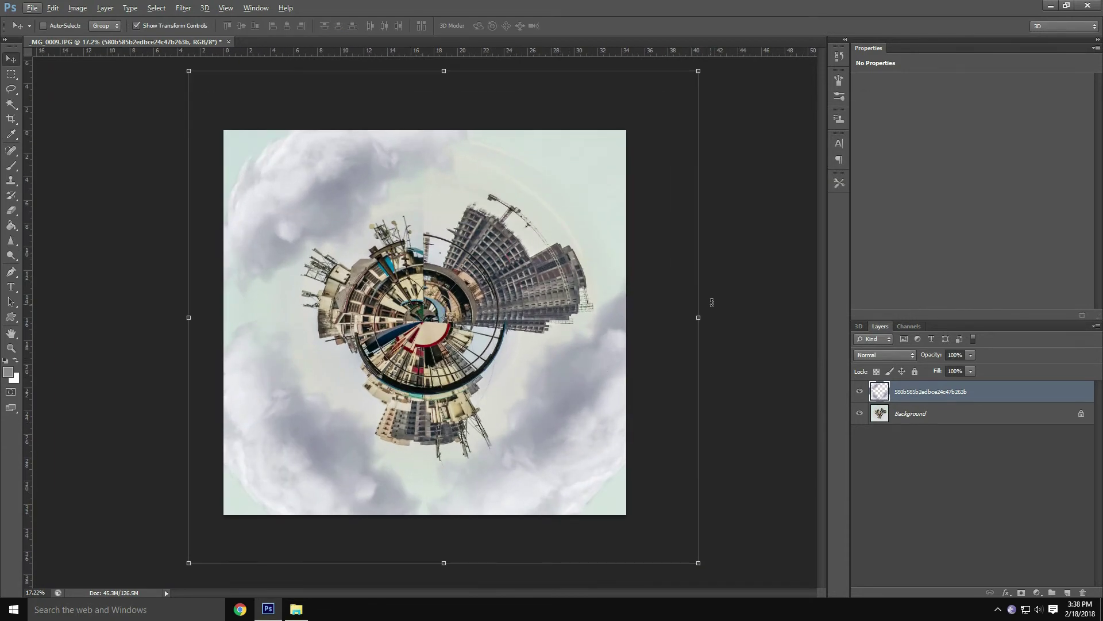
{"action": "key", "text": "m"}
{"action": "key", "text": "alt"}
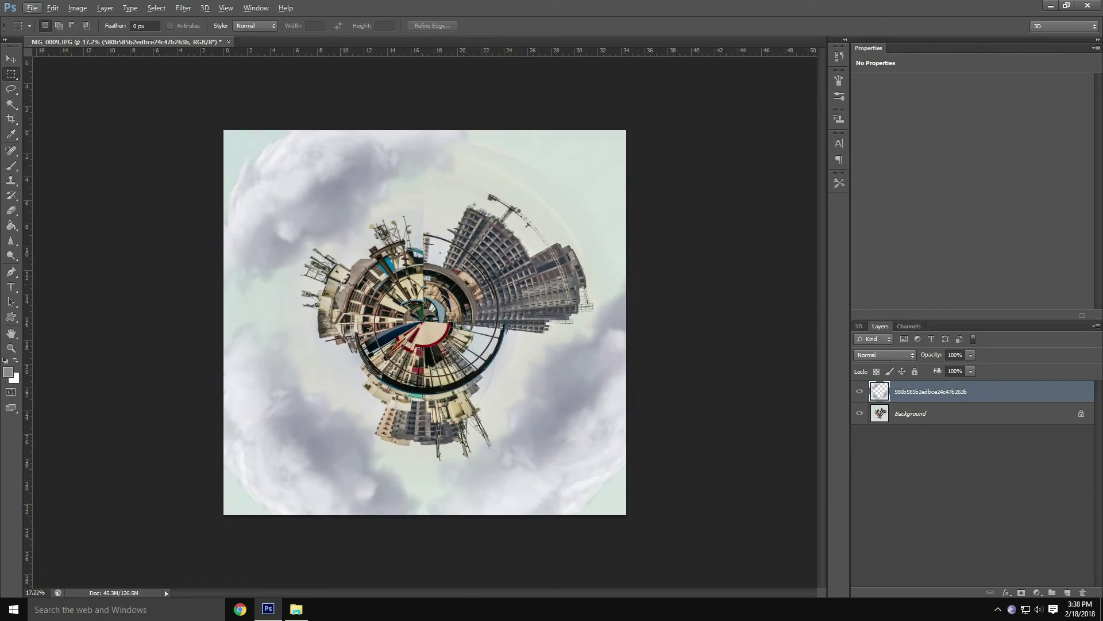
{"action": "left_click", "coordinate": [903, 420]}
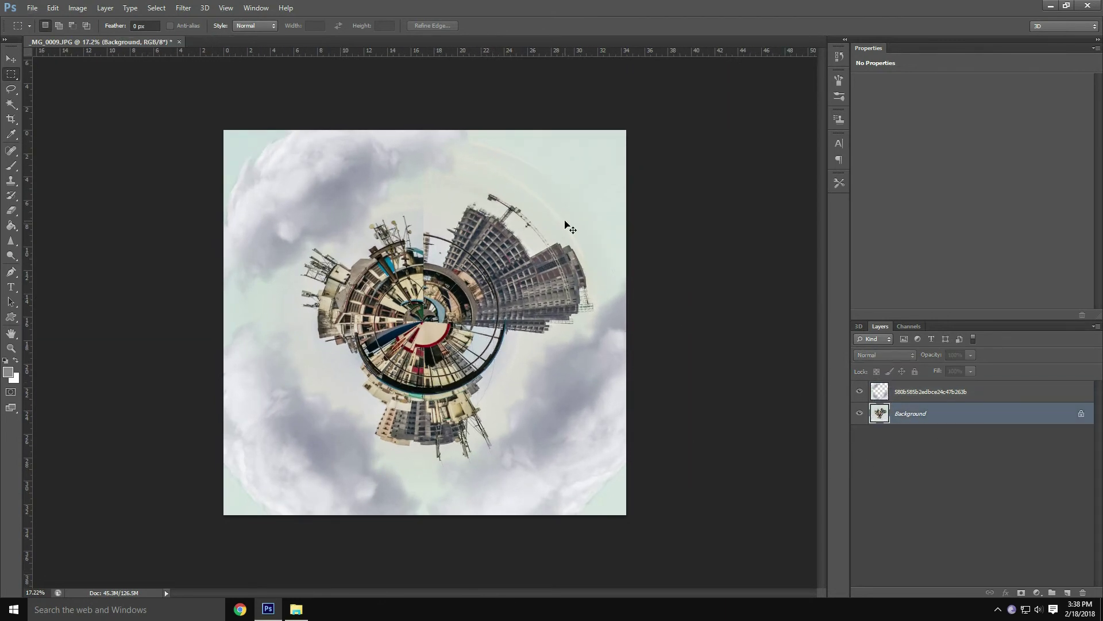
{"action": "key", "text": "ctrl+l"}
{"action": "left_click_drag", "start_coordinate": [760, 243], "coordinate": [743, 243]}
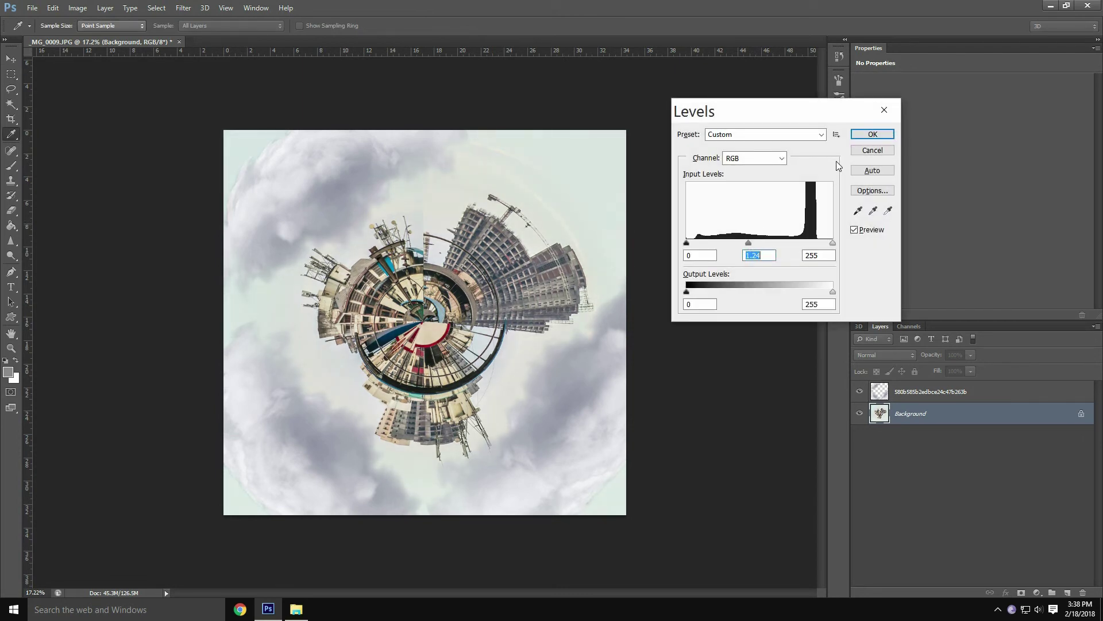
{"action": "left_click", "coordinate": [872, 134]}
Select the merged cloud layer and the Background layer together
{"action": "left_click", "coordinate": [77, 8]}
{"action": "mouse_move", "coordinate": [105, 8]}
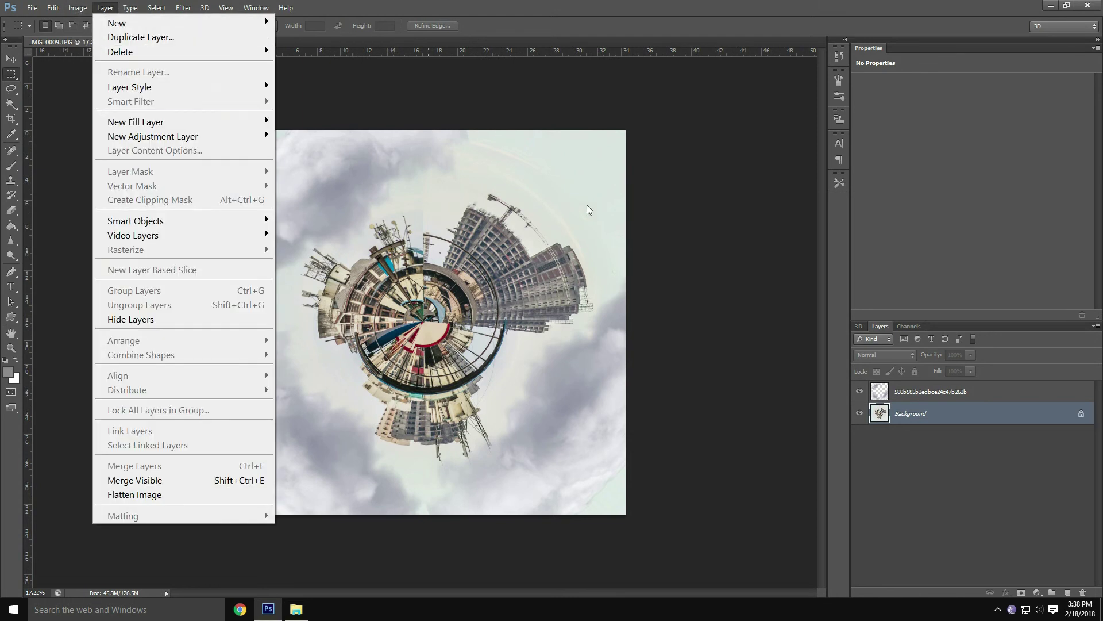
{"action": "left_click", "coordinate": [801, 281]}
{"action": "left_click", "coordinate": [968, 396]}
{"action": "left_click", "coordinate": [958, 416], "text": "shift"}
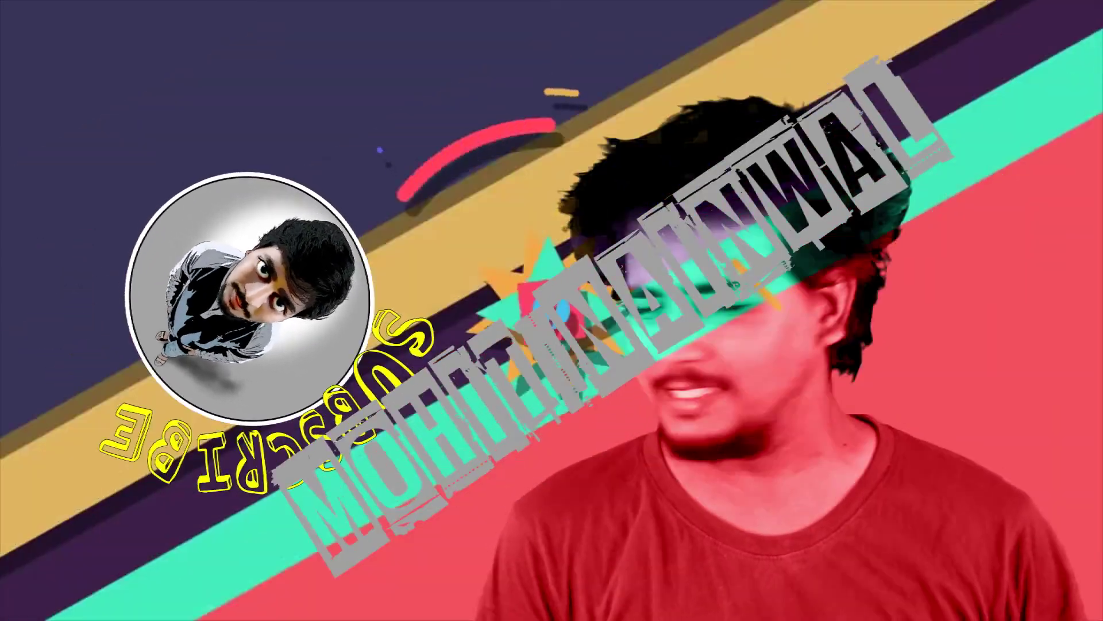